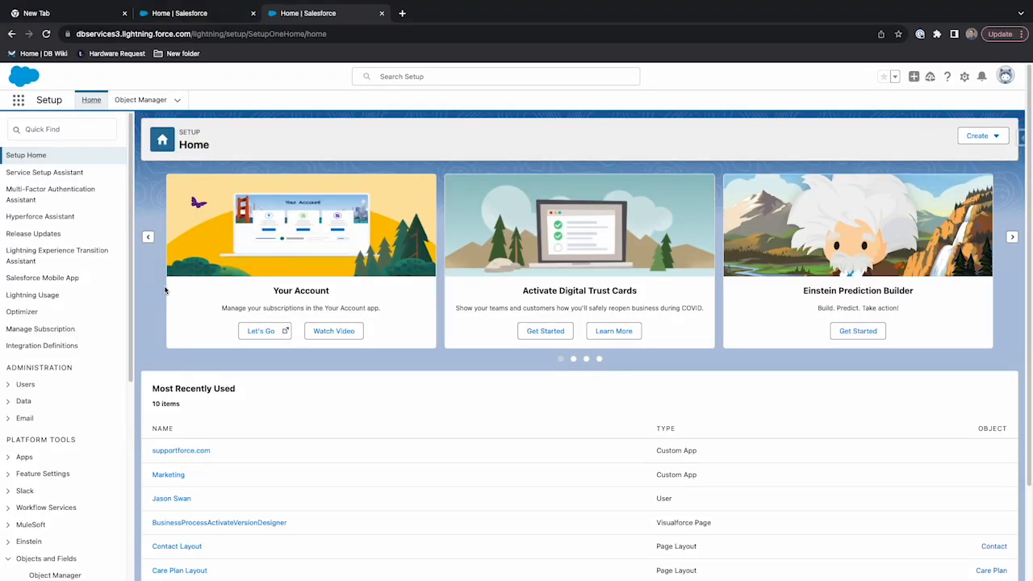
Step: Reach the Account object's details page through Object Manager's list of objects
{"action": "left_click", "coordinate": [140, 99]}
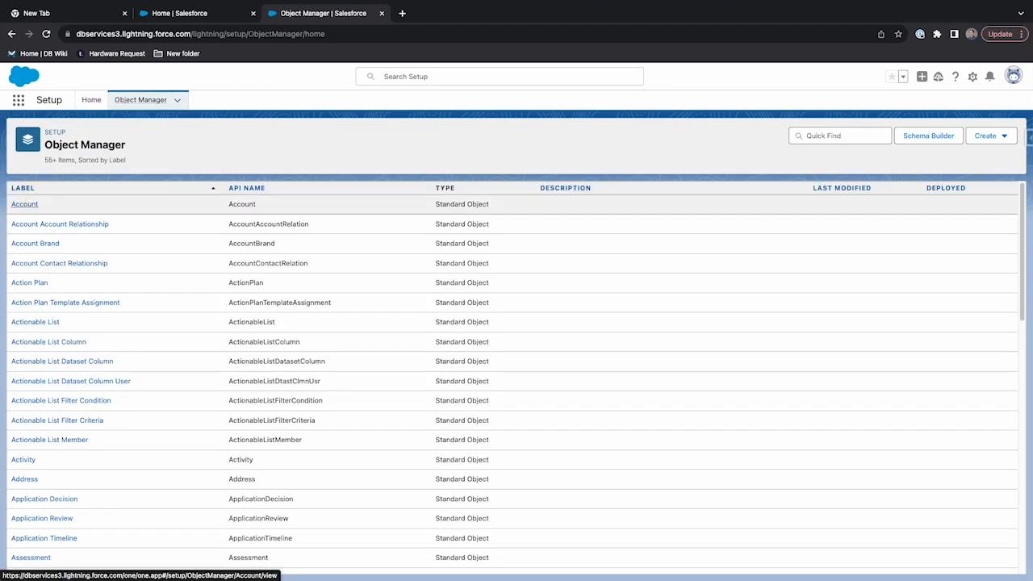
{"action": "left_click", "coordinate": [26, 205]}
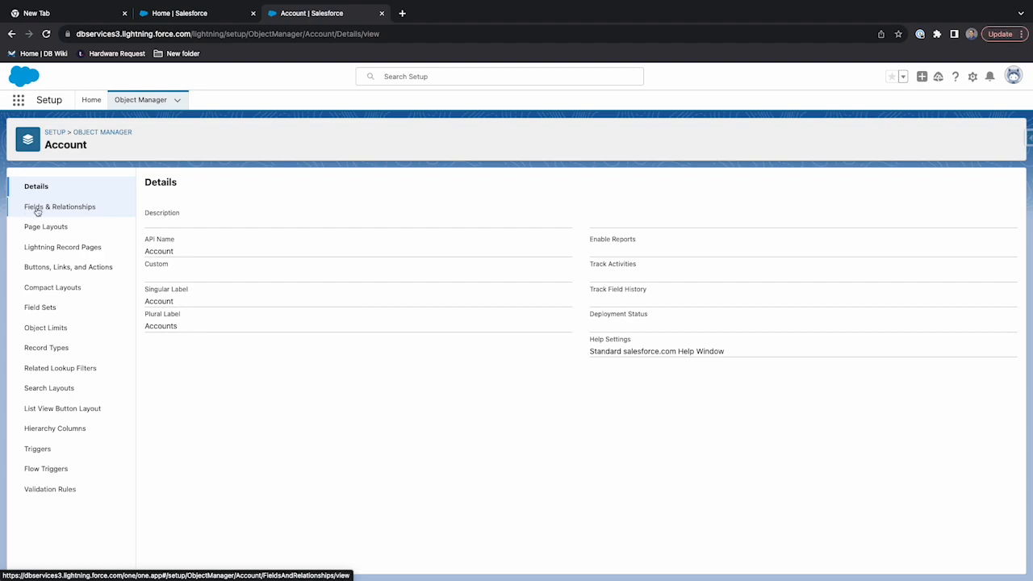
Step: Show the Account object's Fields & Relationships list with its standard fields and data types
{"action": "left_click", "coordinate": [25, 207]}
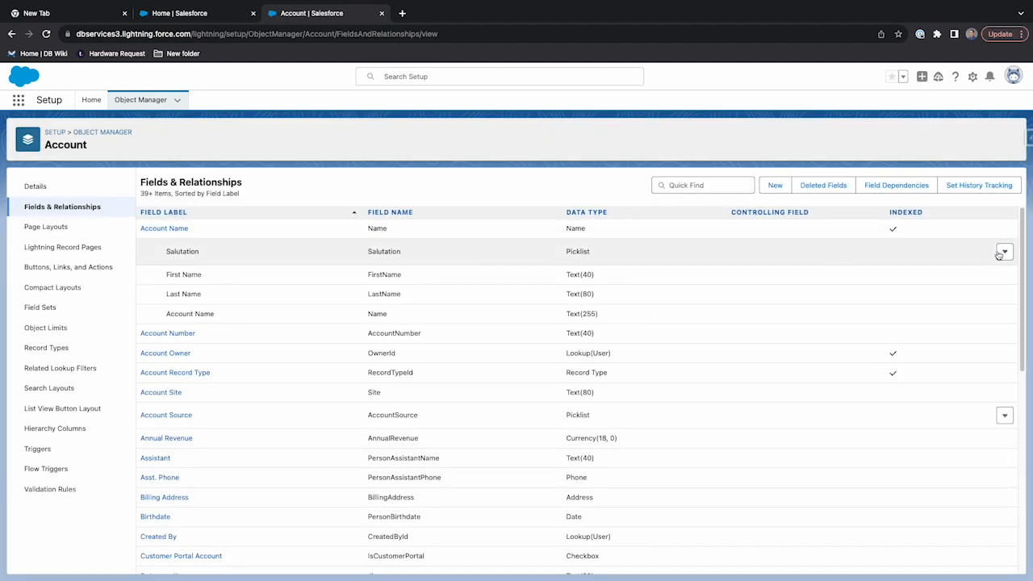
{"action": "left_click_drag", "start_coordinate": [1021, 254], "coordinate": [1015, 281]}
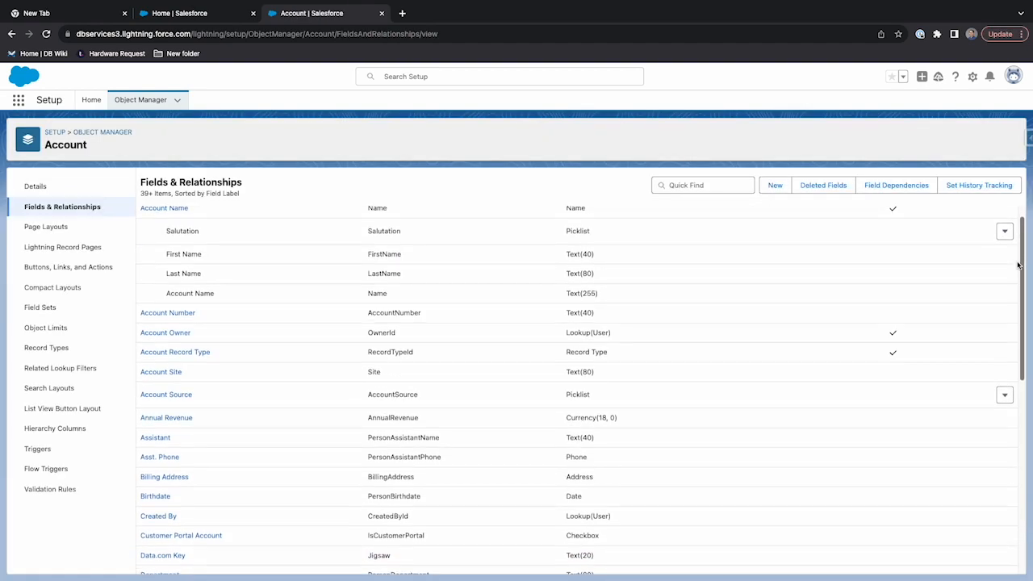
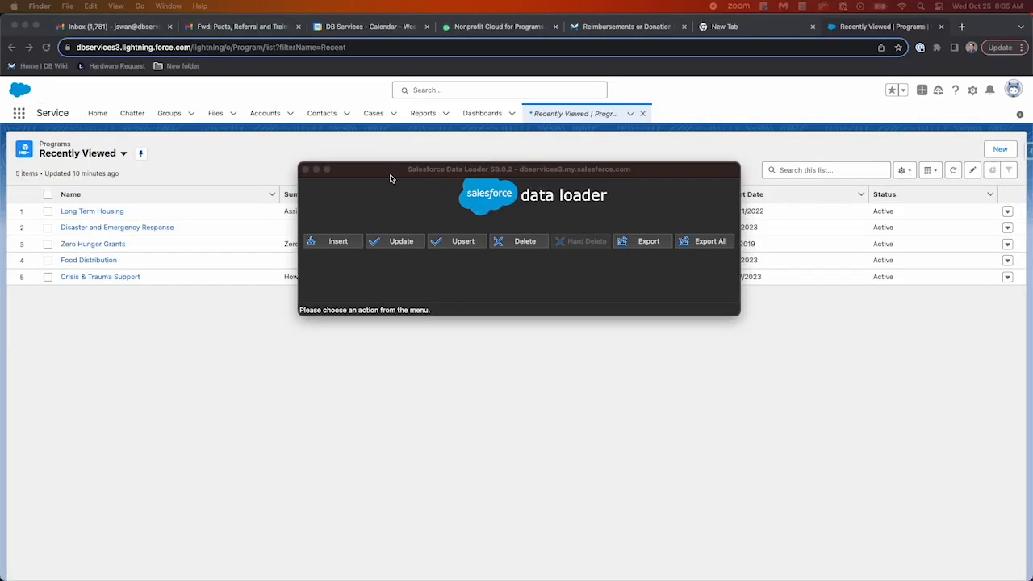
Step: Start an export of Account records to SampleExtract1.csv on the Desktop
{"action": "left_click", "coordinate": [649, 242]}
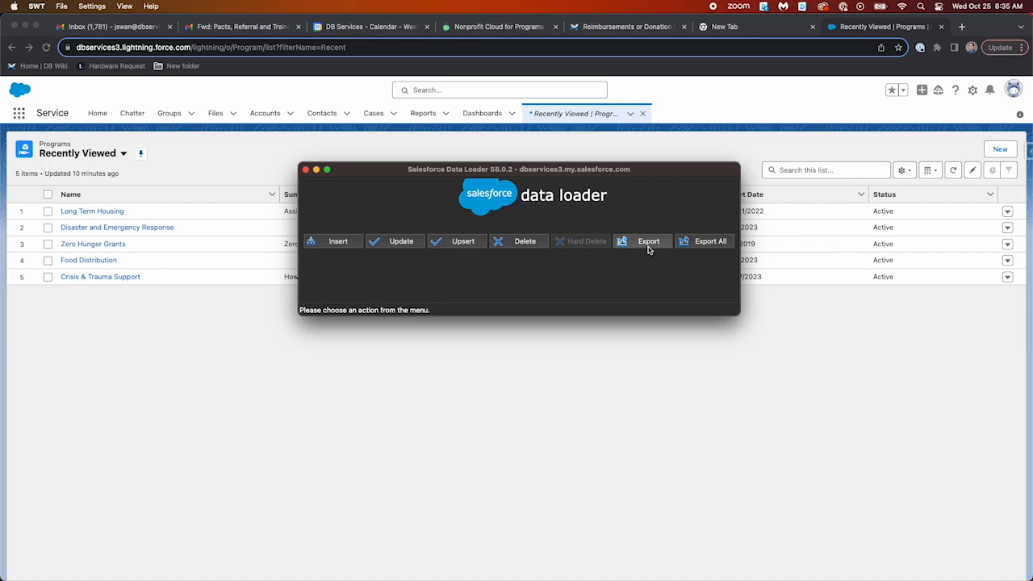
{"action": "left_click", "coordinate": [405, 334]}
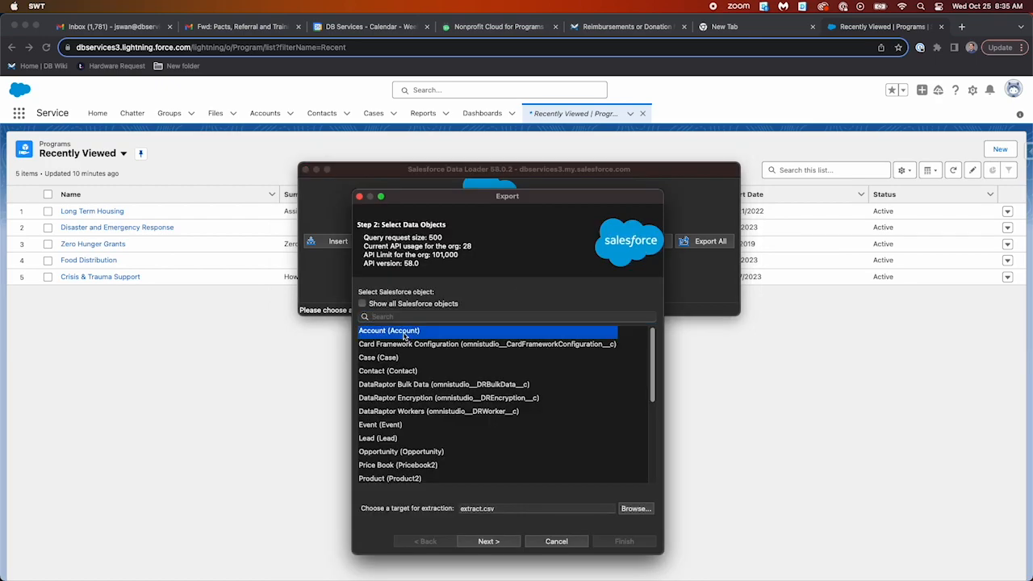
{"action": "left_click", "coordinate": [536, 509]}
{"action": "key", "text": "super+a"}
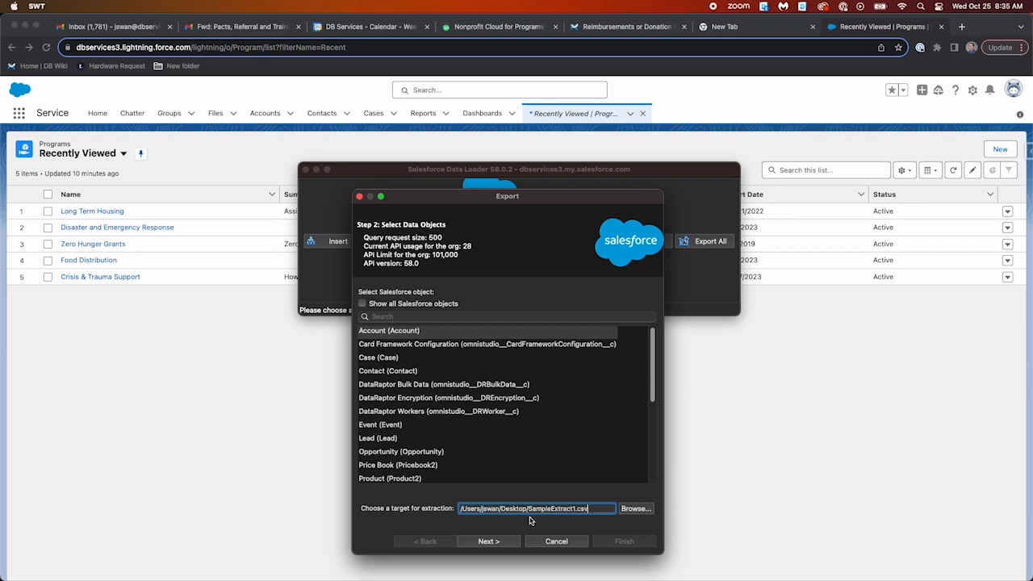
{"action": "key", "text": "super+v"}
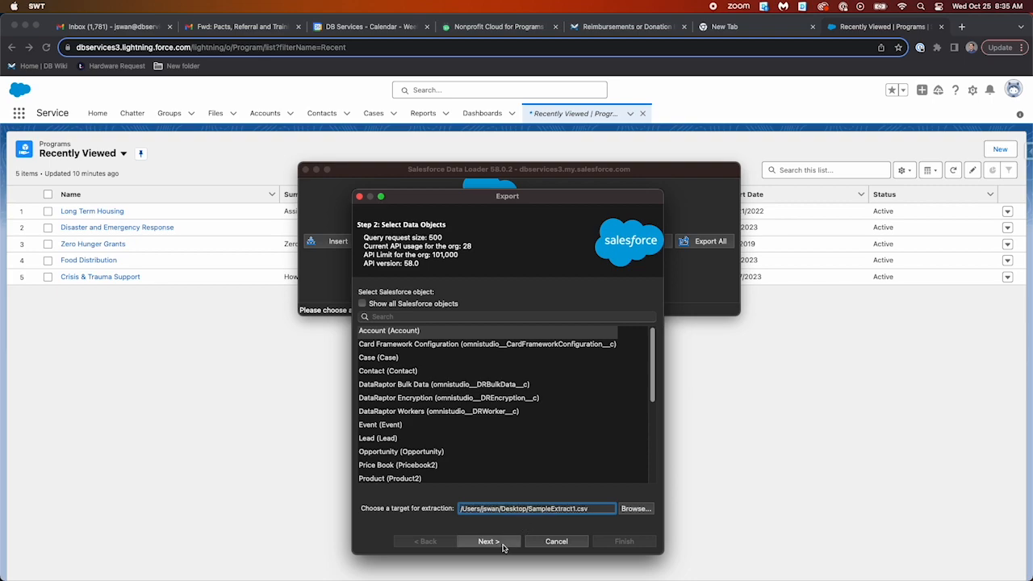
{"action": "left_click", "coordinate": [489, 541]}
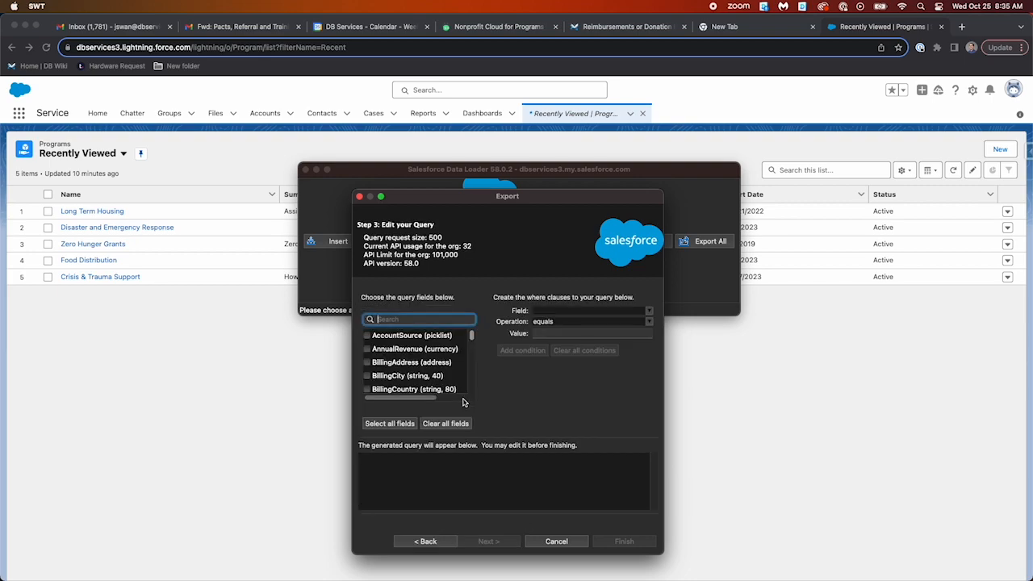
Step: Build the query with every Account field and a FirstName equals Jason condition
{"action": "left_click_drag", "start_coordinate": [471, 335], "coordinate": [472, 386]}
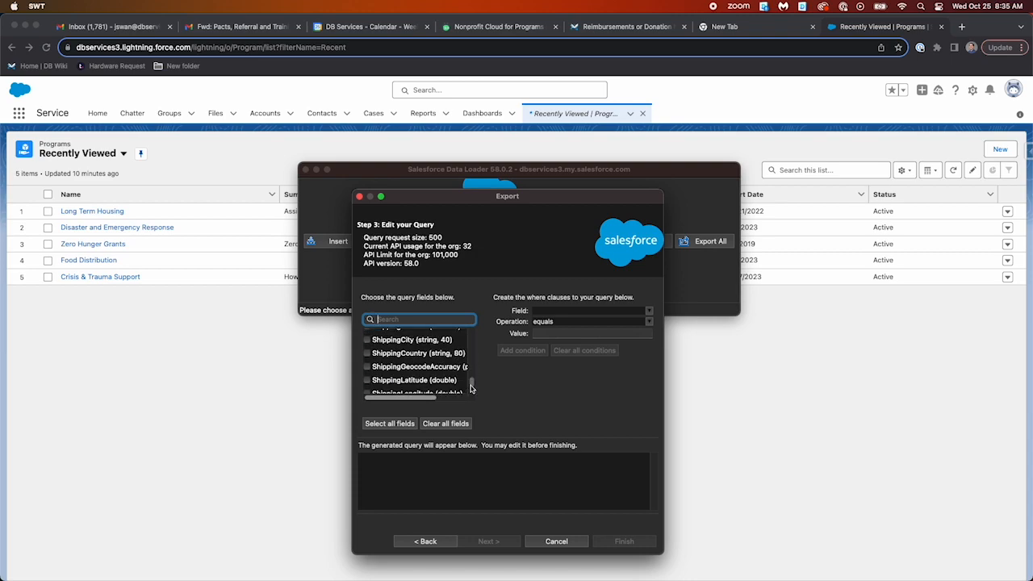
{"action": "left_click", "coordinate": [390, 423]}
{"action": "left_click", "coordinate": [566, 310]}
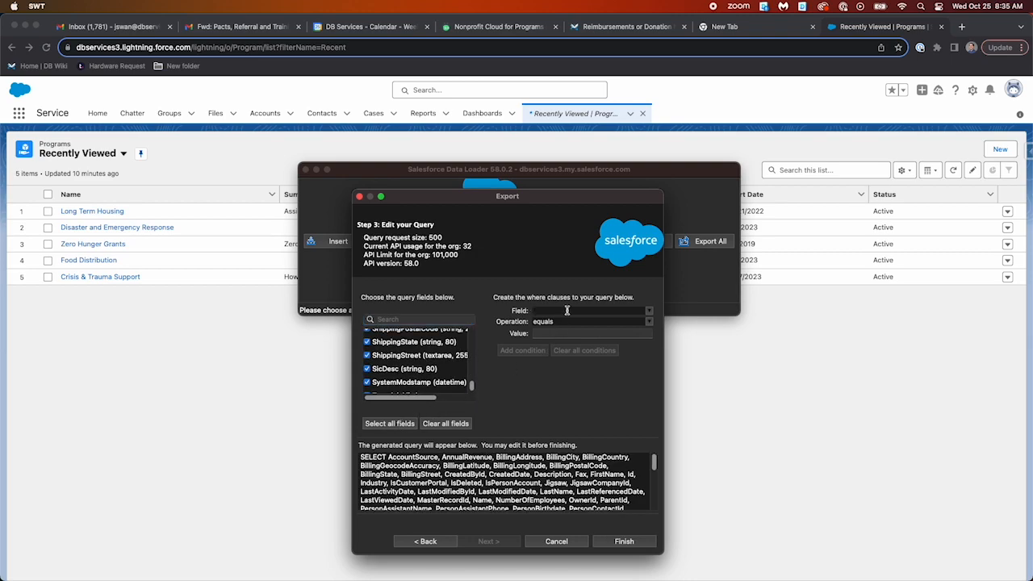
{"action": "type", "text": "first"}
{"action": "left_click", "coordinate": [651, 315]}
{"action": "left_click", "coordinate": [557, 321]}
{"action": "left_click", "coordinate": [556, 334]}
{"action": "type", "text": "Jason"}
{"action": "left_click", "coordinate": [523, 351]}
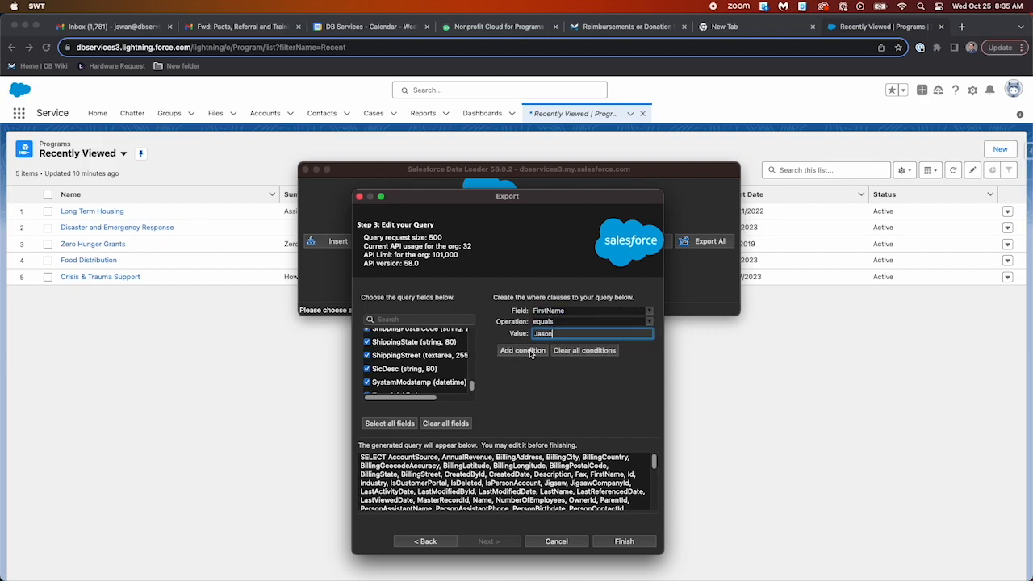
{"action": "left_click_drag", "start_coordinate": [656, 467], "coordinate": [658, 509]}
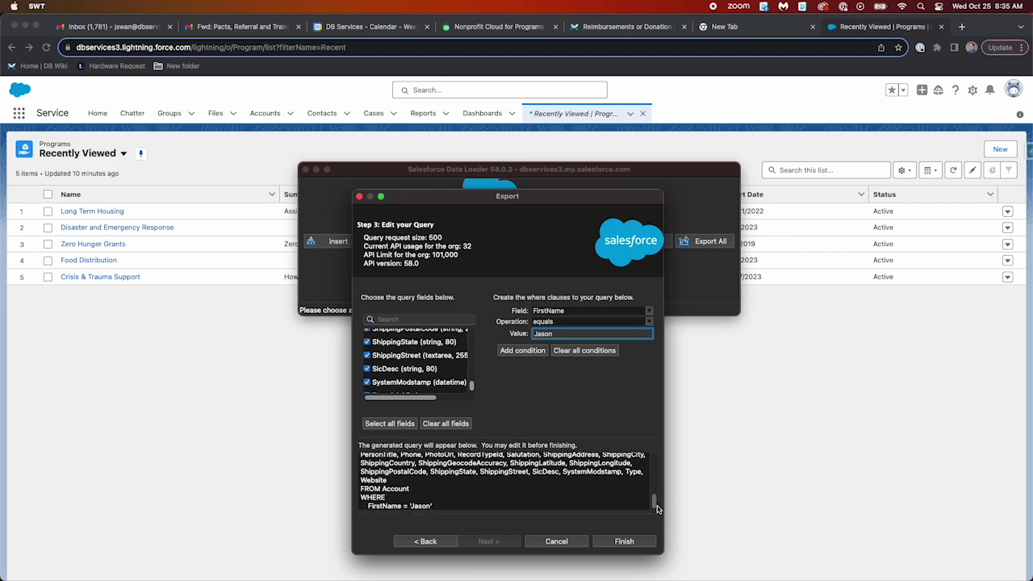
Step: Run the export, confirm it, and view the two extracted records
{"action": "left_click", "coordinate": [623, 541]}
{"action": "left_click", "coordinate": [548, 226]}
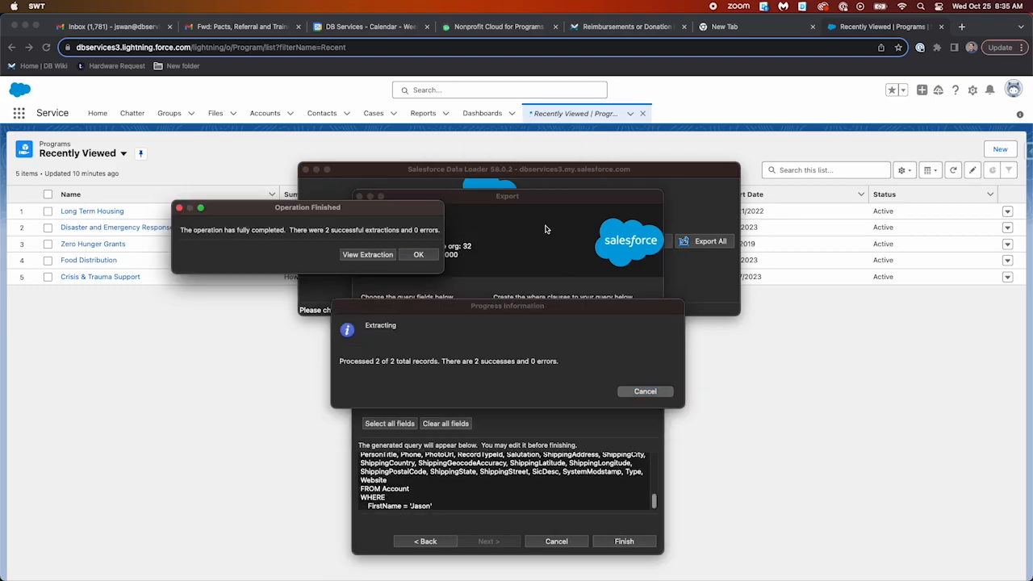
{"action": "left_click", "coordinate": [369, 256]}
{"action": "left_click_drag", "start_coordinate": [200, 511], "coordinate": [255, 513]}
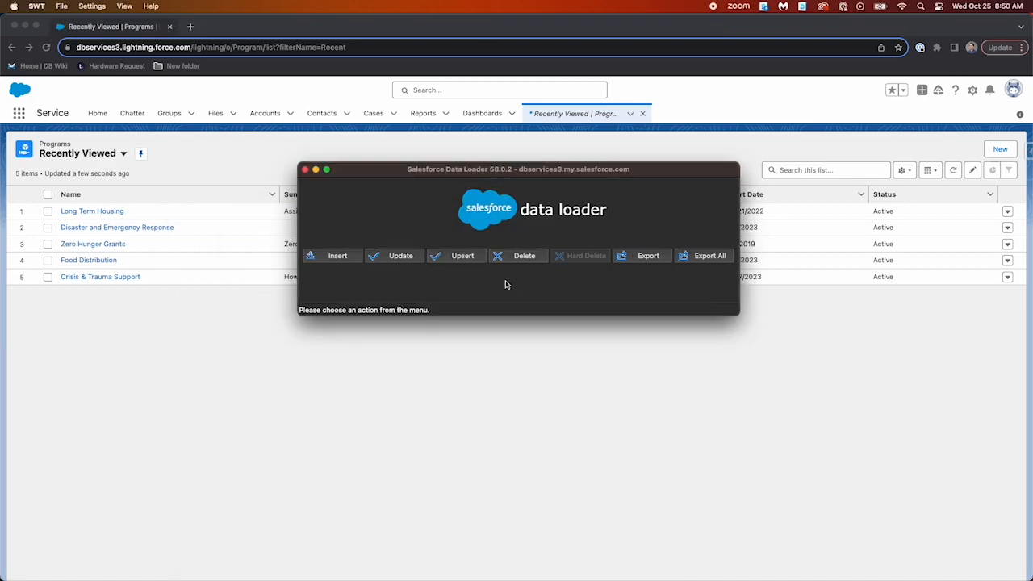
Step: Start an insert of Account records from SampleExtract1.csv and acknowledge the file read
{"action": "left_click", "coordinate": [344, 258]}
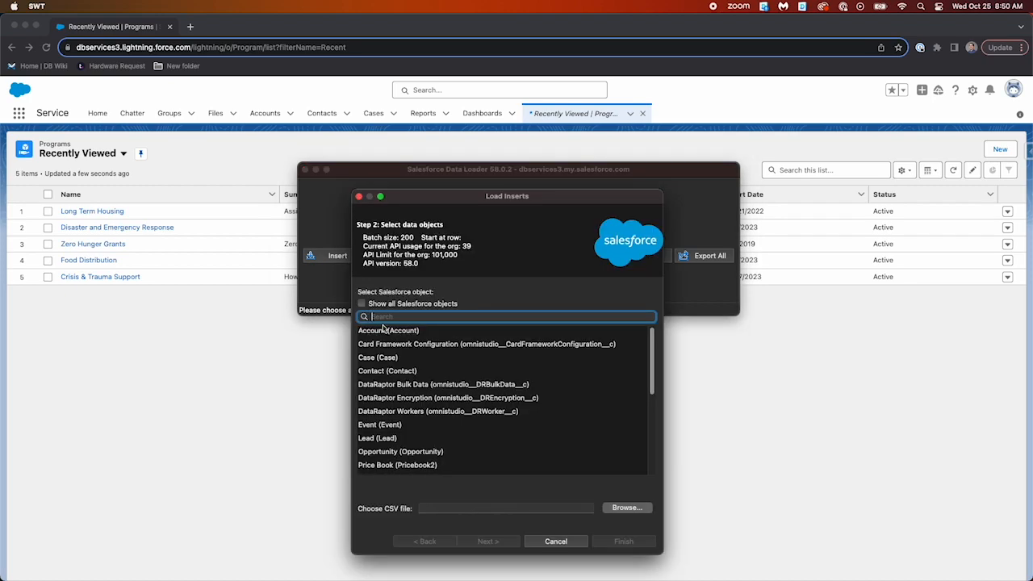
{"action": "left_click", "coordinate": [383, 330]}
{"action": "left_click", "coordinate": [449, 508]}
{"action": "type", "text": "/Users/jswan/Desktop/SampleExtract1.csv"}
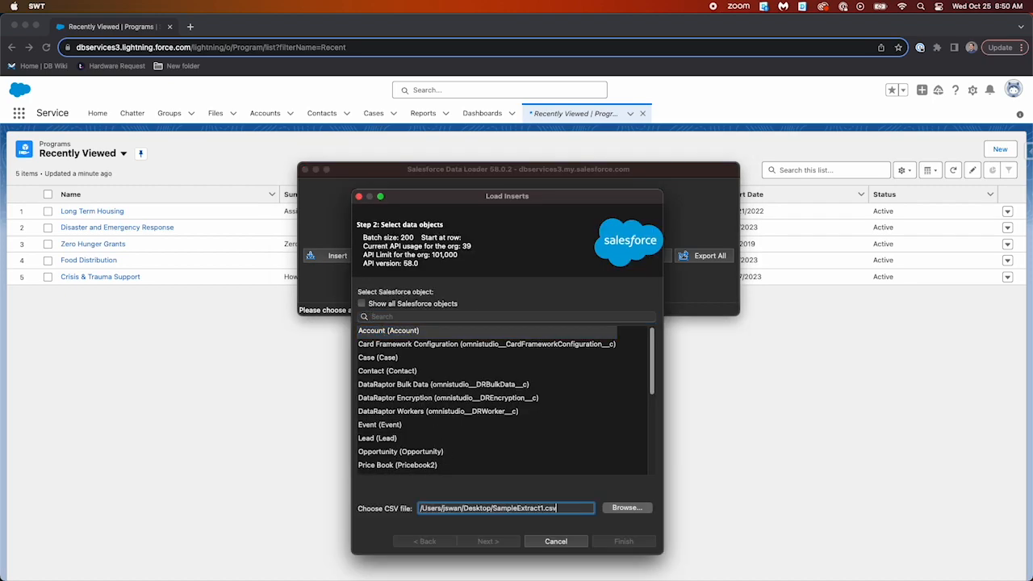
{"action": "left_click", "coordinate": [423, 332]}
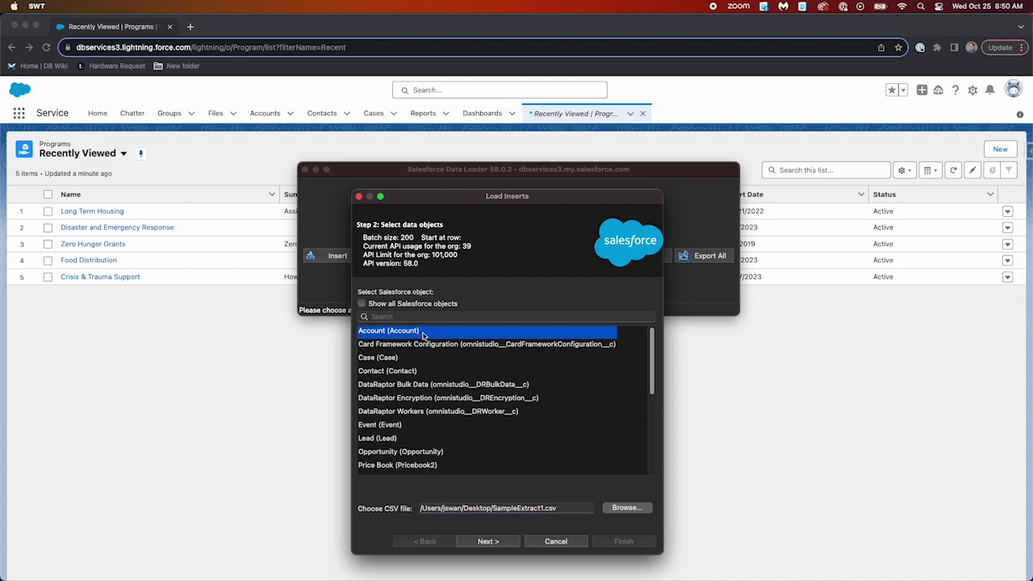
{"action": "left_click", "coordinate": [488, 541]}
{"action": "left_click_drag", "start_coordinate": [502, 457], "coordinate": [516, 287]}
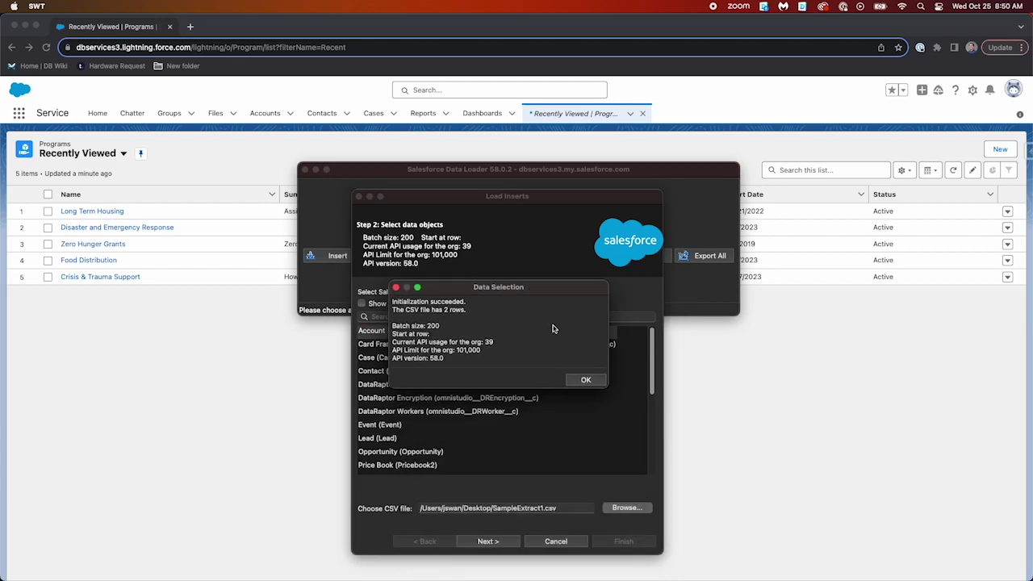
{"action": "left_click", "coordinate": [589, 379]}
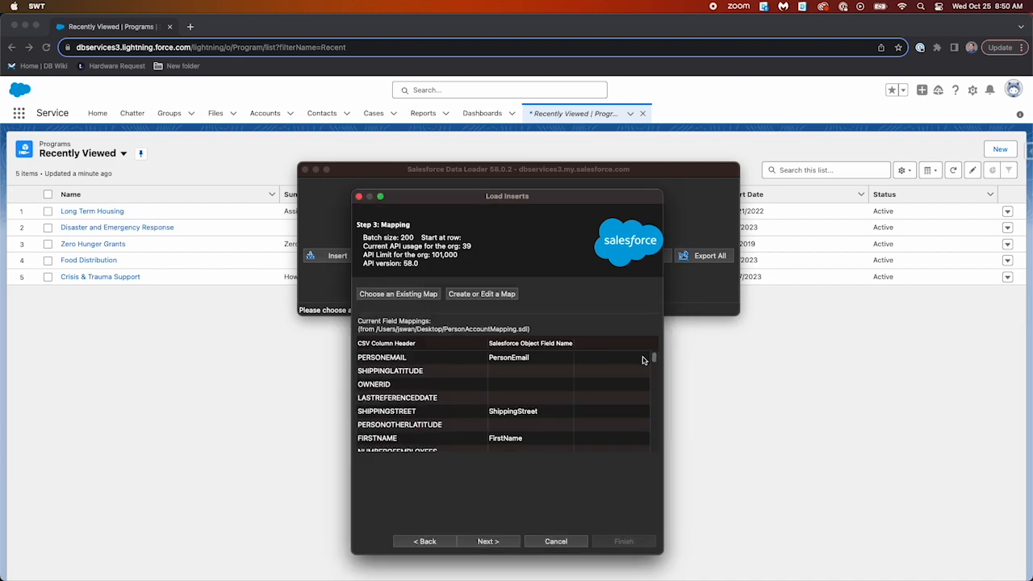
{"action": "left_click_drag", "start_coordinate": [655, 360], "coordinate": [656, 452]}
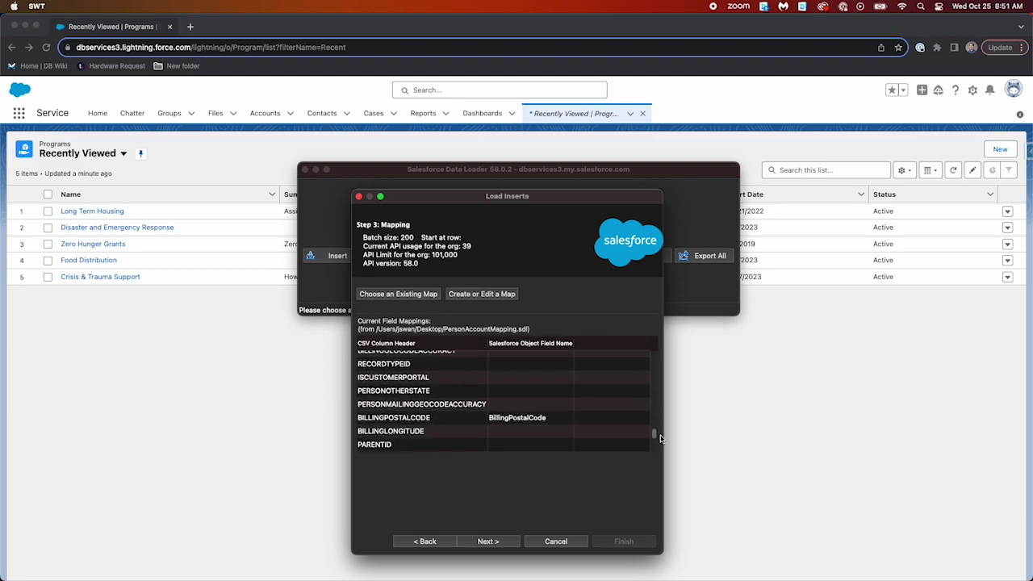
Step: Keep the existing person account mapping, run the insert, and view the two successes
{"action": "left_click", "coordinate": [487, 542]}
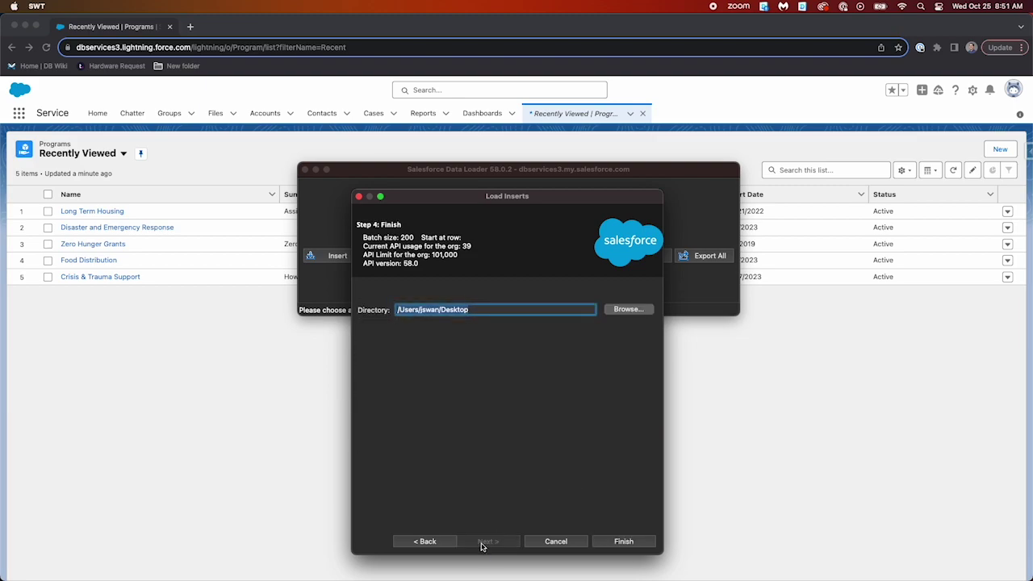
{"action": "left_click", "coordinate": [618, 542]}
{"action": "left_click", "coordinate": [545, 227]}
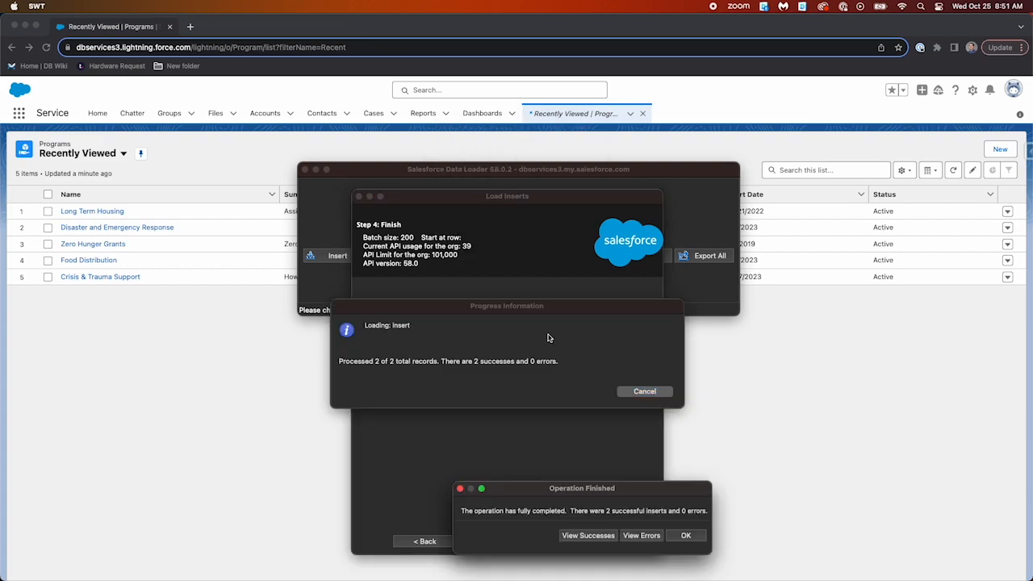
{"action": "left_click_drag", "start_coordinate": [569, 488], "coordinate": [532, 352]}
{"action": "left_click", "coordinate": [538, 396]}
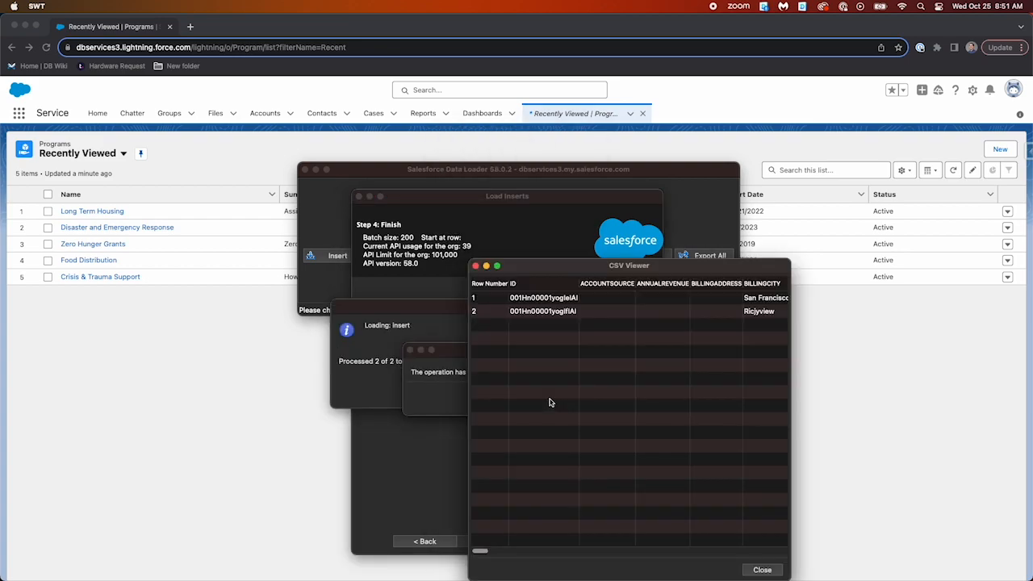
{"action": "left_click_drag", "start_coordinate": [481, 555], "coordinate": [539, 554]}
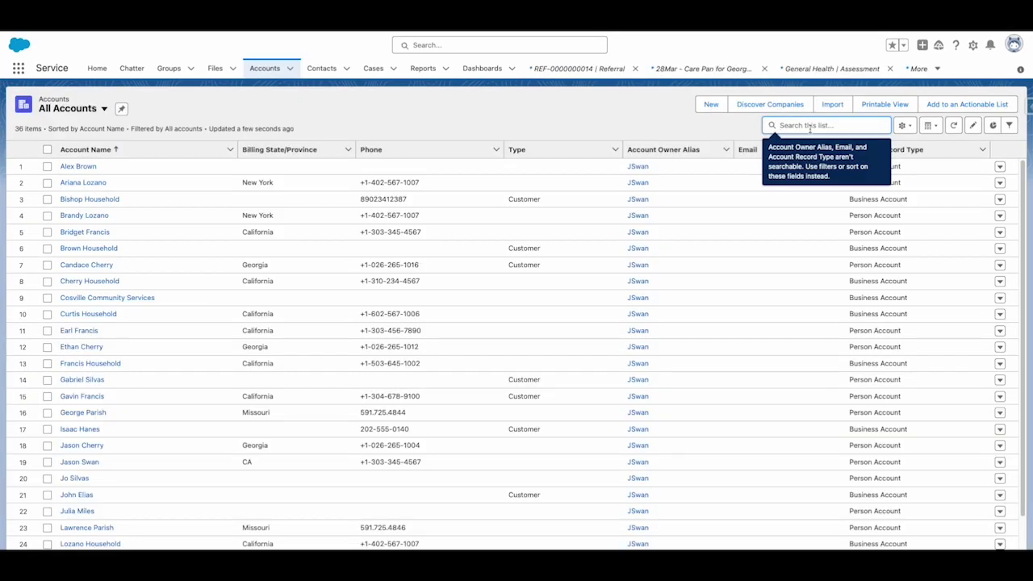
{"action": "type", "text": "Jas"}
{"action": "type", "text": "on"}
{"action": "key", "text": "Return"}
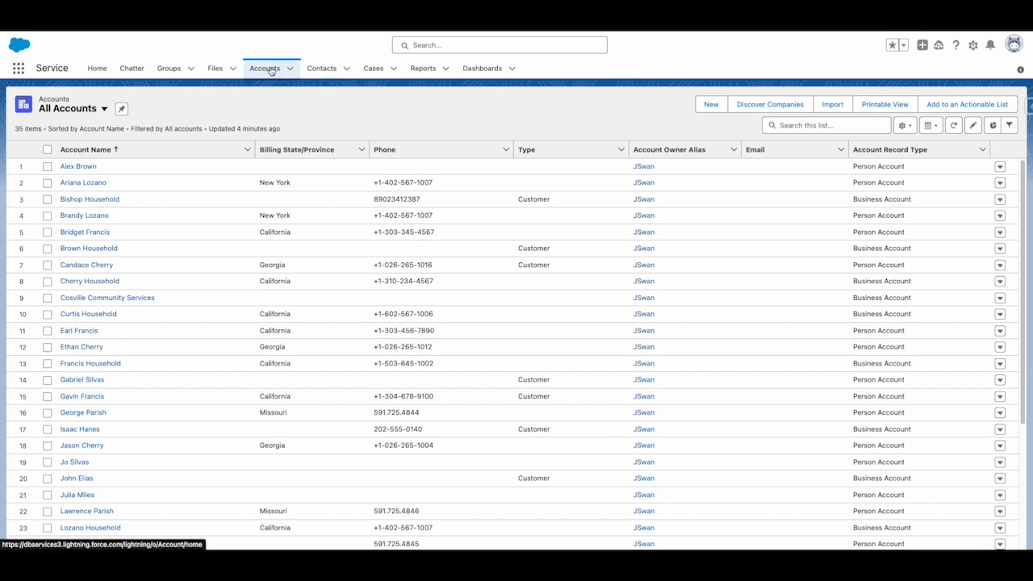
{"action": "left_click", "coordinate": [85, 232]}
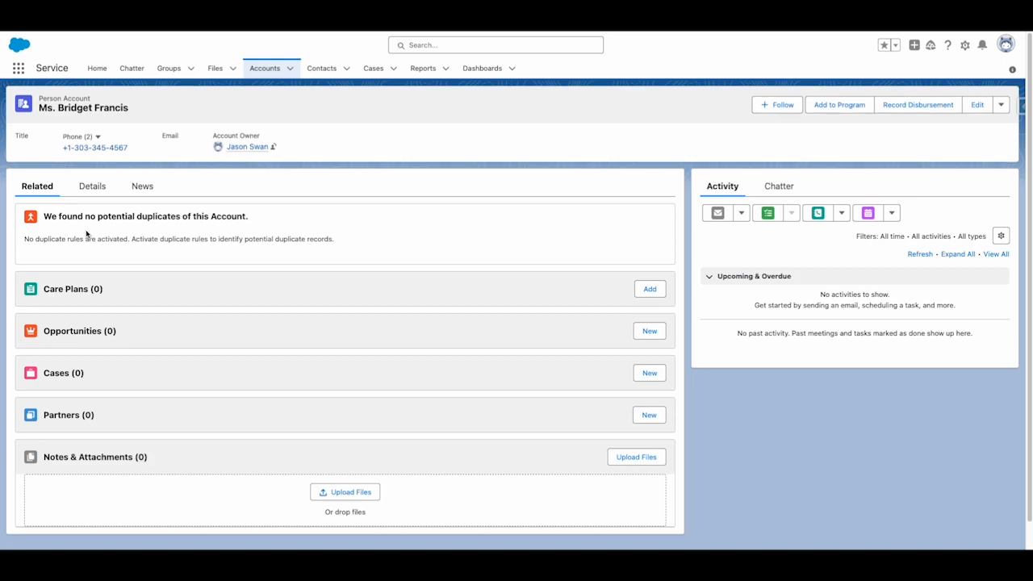
{"action": "left_click", "coordinate": [92, 186]}
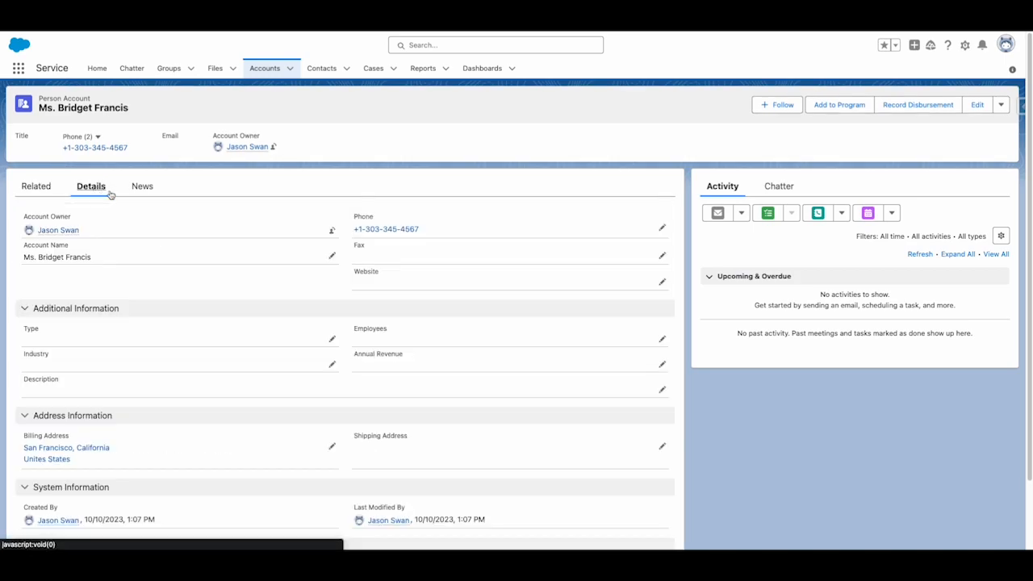
{"action": "left_click_drag", "start_coordinate": [1029, 117], "coordinate": [1020, 242]}
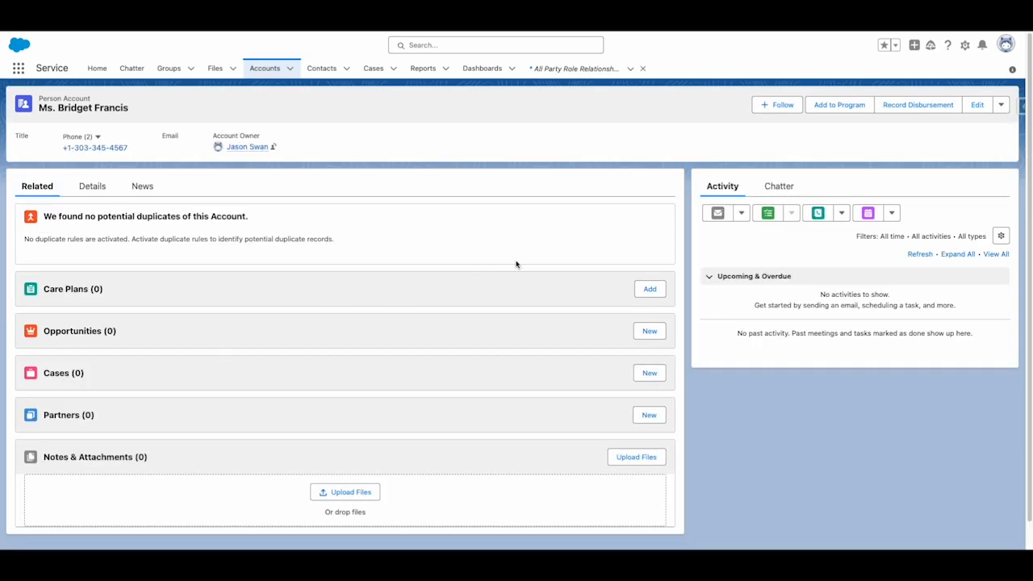
Step: Start a new Mother–Son party role relationship and fill in the role names
{"action": "left_click", "coordinate": [575, 68]}
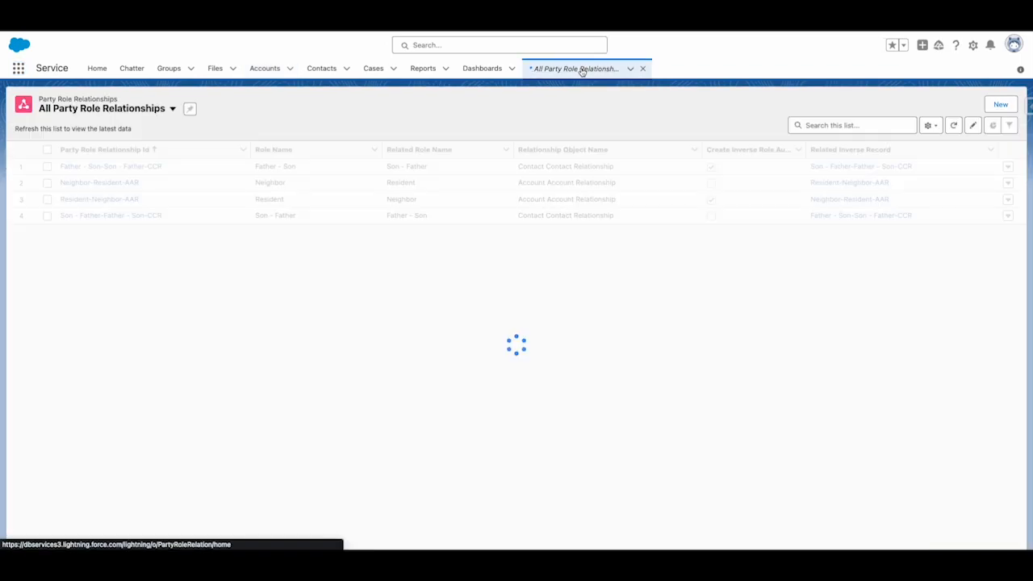
{"action": "left_click", "coordinate": [1001, 104]}
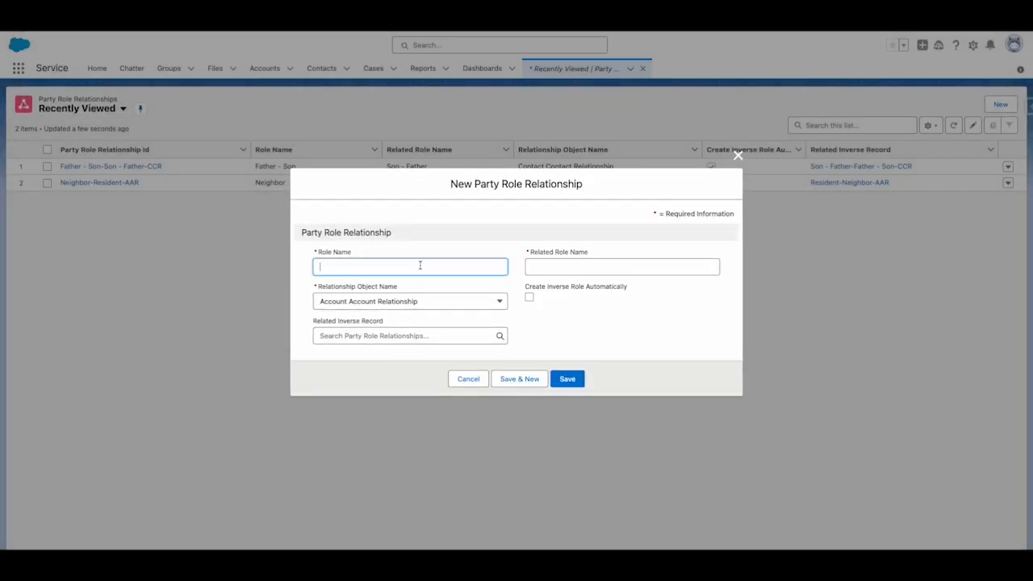
{"action": "type", "text": "Mother"}
{"action": "left_click", "coordinate": [580, 265]}
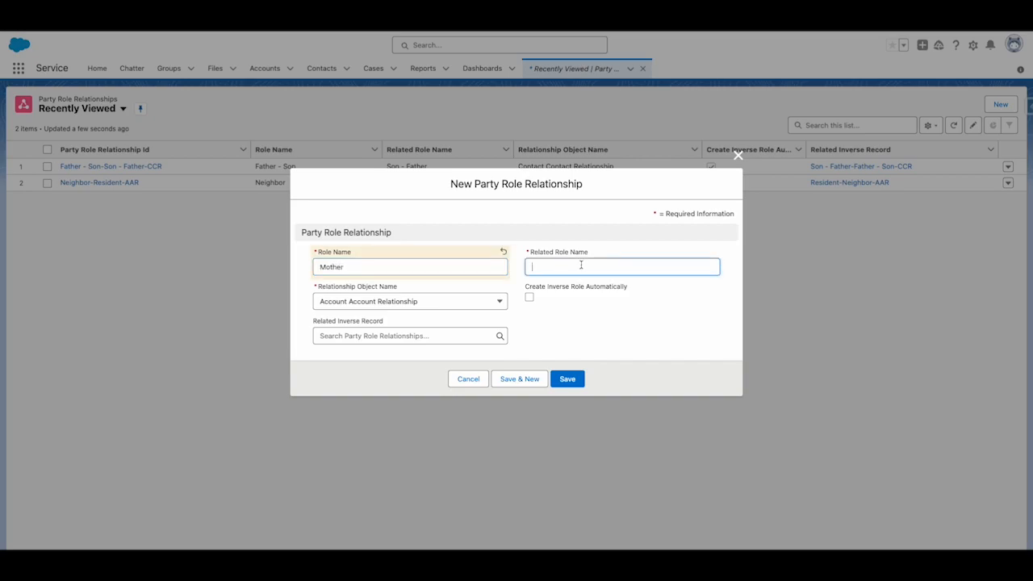
{"action": "type", "text": "Son"}
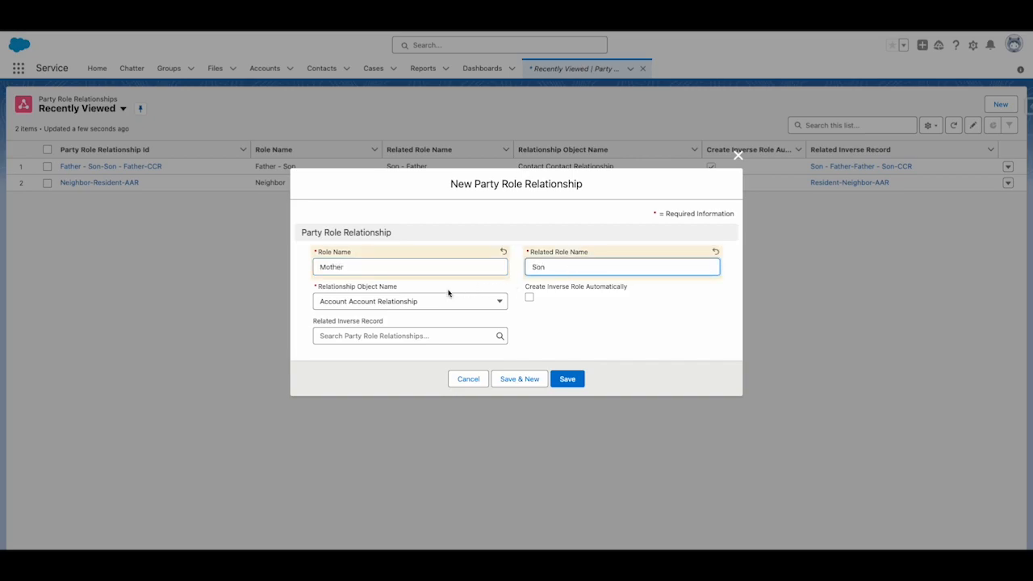
Step: Set the object to Contact Contact Relationship, enable automatic inverse role, and save
{"action": "left_click", "coordinate": [428, 304]}
{"action": "left_click", "coordinate": [379, 360]}
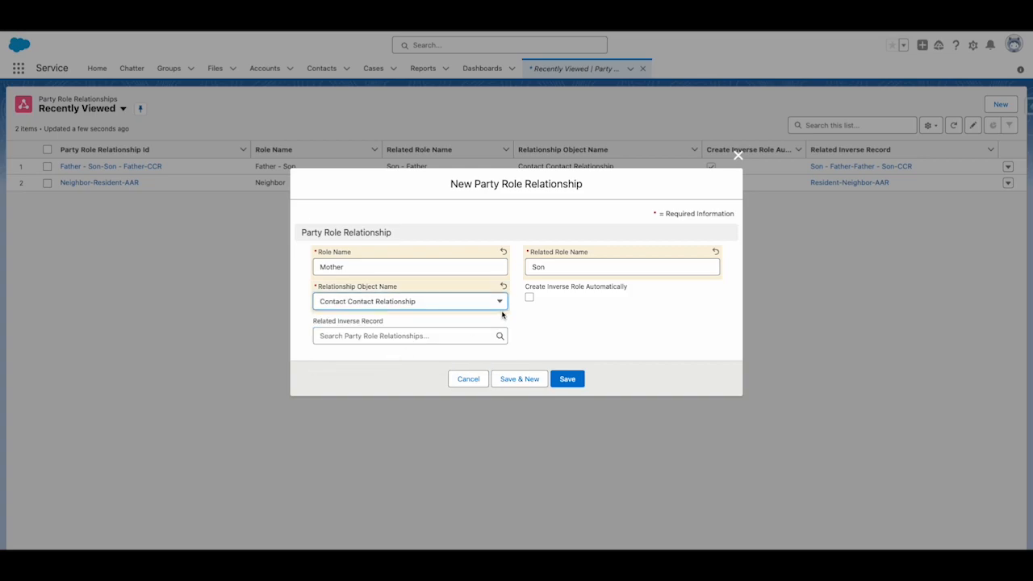
{"action": "left_click", "coordinate": [530, 297]}
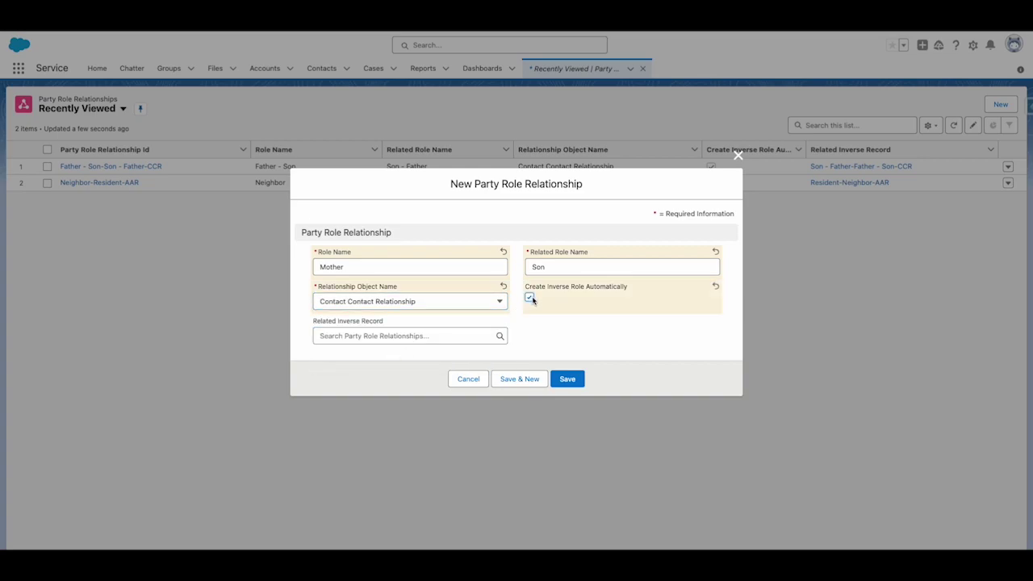
{"action": "left_click", "coordinate": [567, 380]}
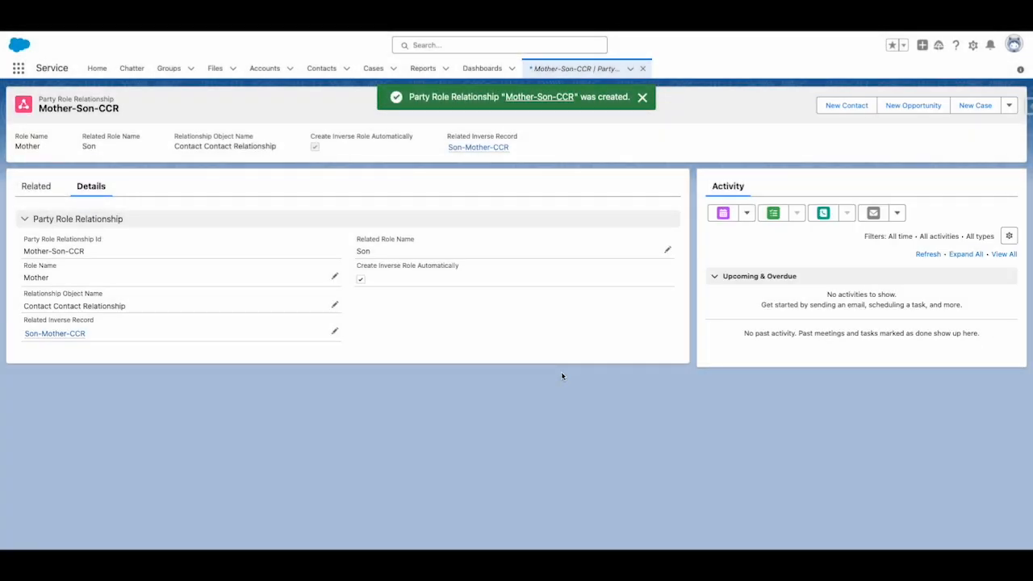
{"action": "left_click", "coordinate": [264, 68]}
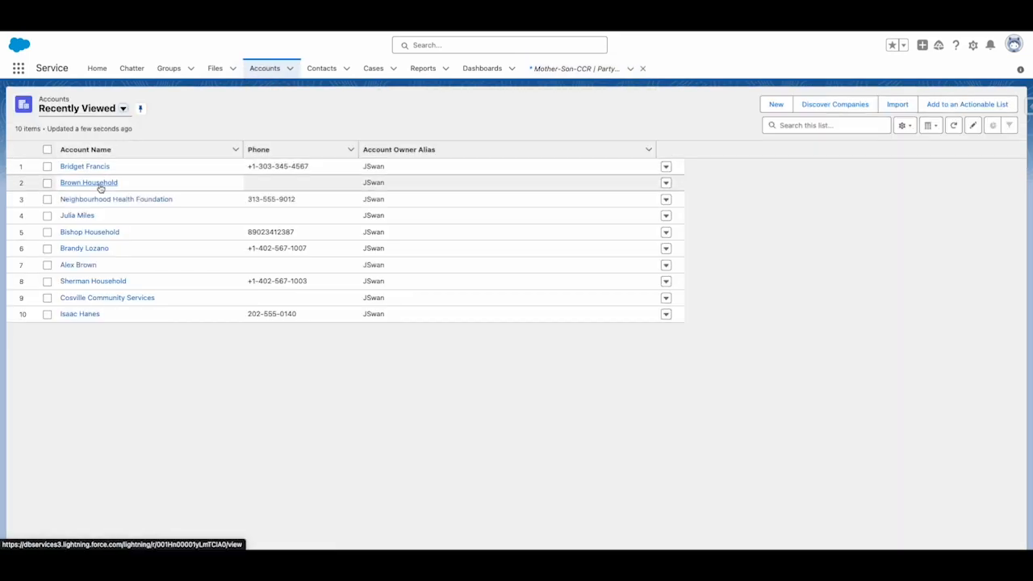
{"action": "left_click", "coordinate": [91, 181]}
{"action": "mouse_move", "coordinate": [264, 311]}
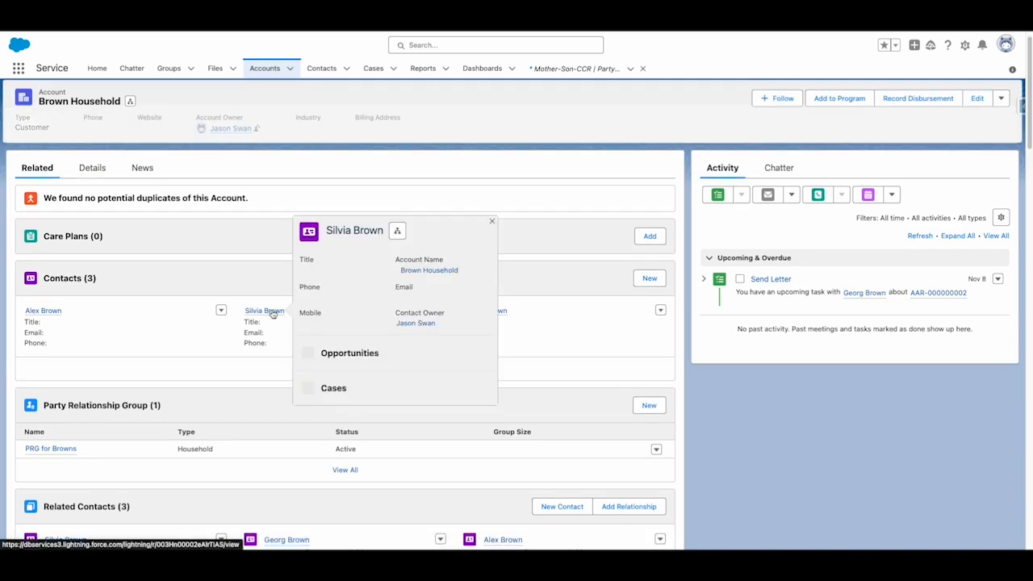
{"action": "left_click", "coordinate": [250, 309]}
{"action": "scroll", "coordinate": [141, 206], "scroll_direction": "down", "scroll_amount": 3}
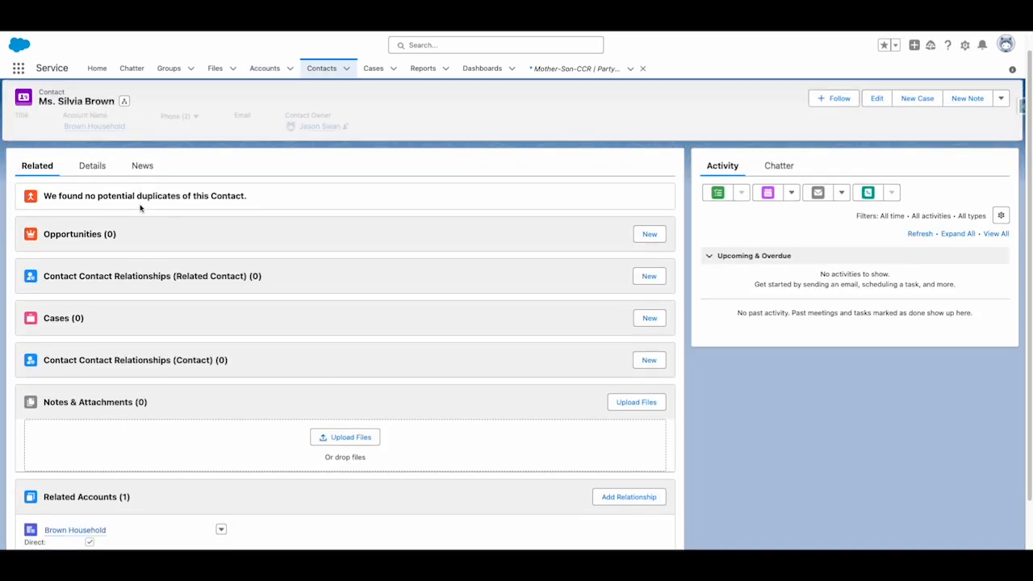
{"action": "left_click", "coordinate": [648, 305]}
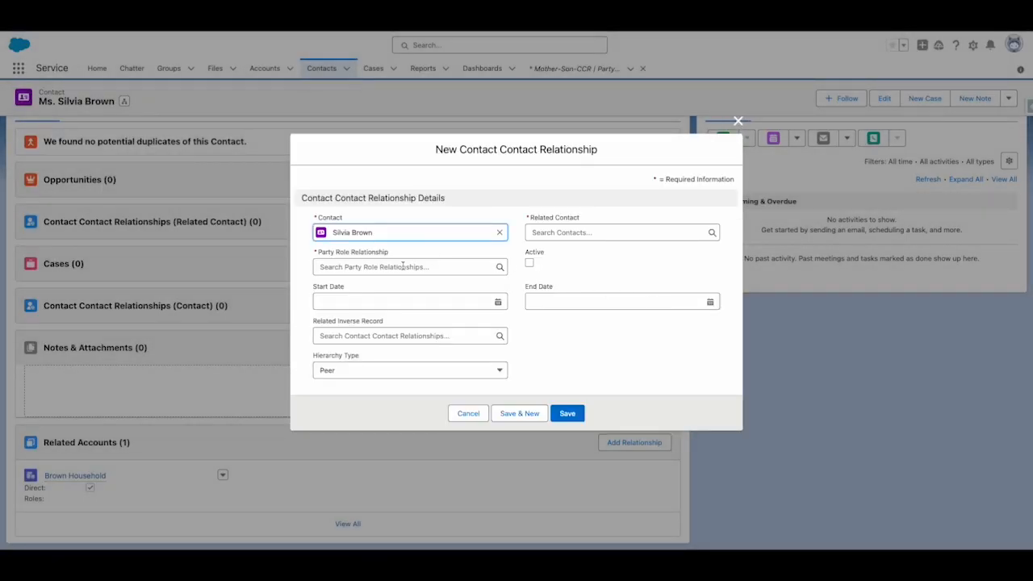
{"action": "left_click", "coordinate": [403, 266]}
{"action": "left_click", "coordinate": [383, 305]}
{"action": "left_click", "coordinate": [557, 232]}
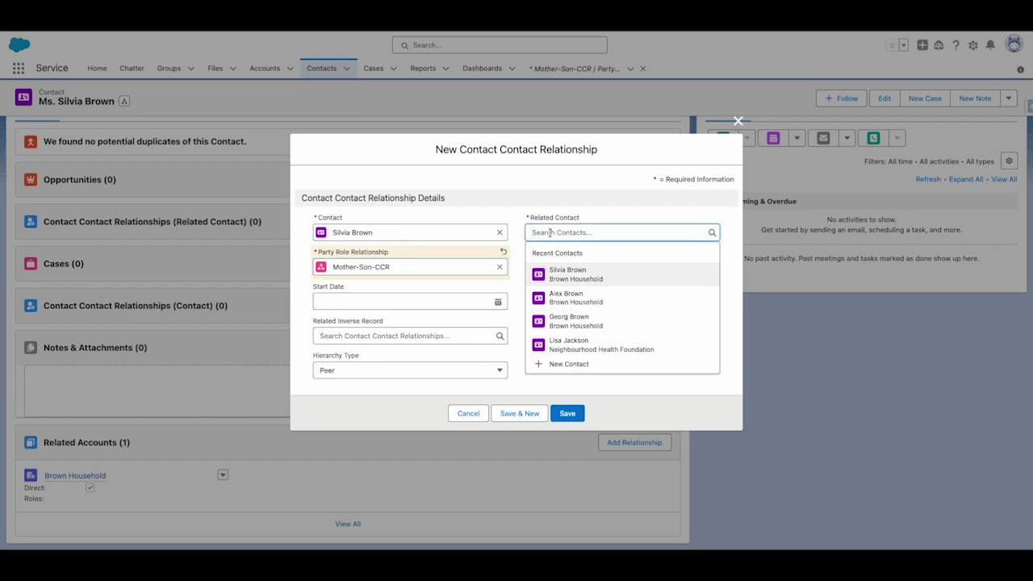
{"action": "left_click", "coordinate": [571, 301]}
{"action": "left_click", "coordinate": [530, 263]}
{"action": "left_click", "coordinate": [409, 370]}
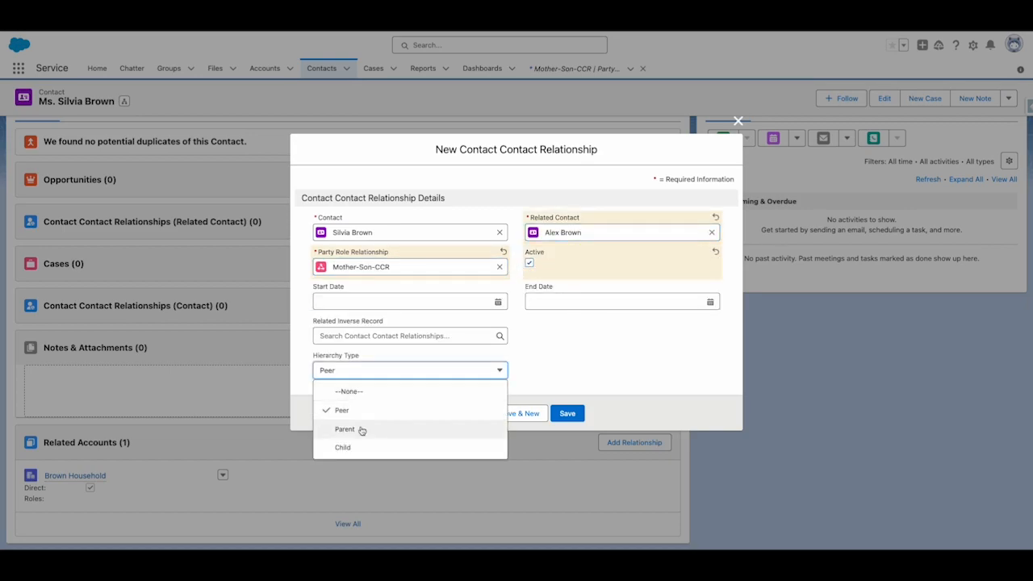
{"action": "left_click", "coordinate": [347, 426]}
{"action": "left_click", "coordinate": [567, 413]}
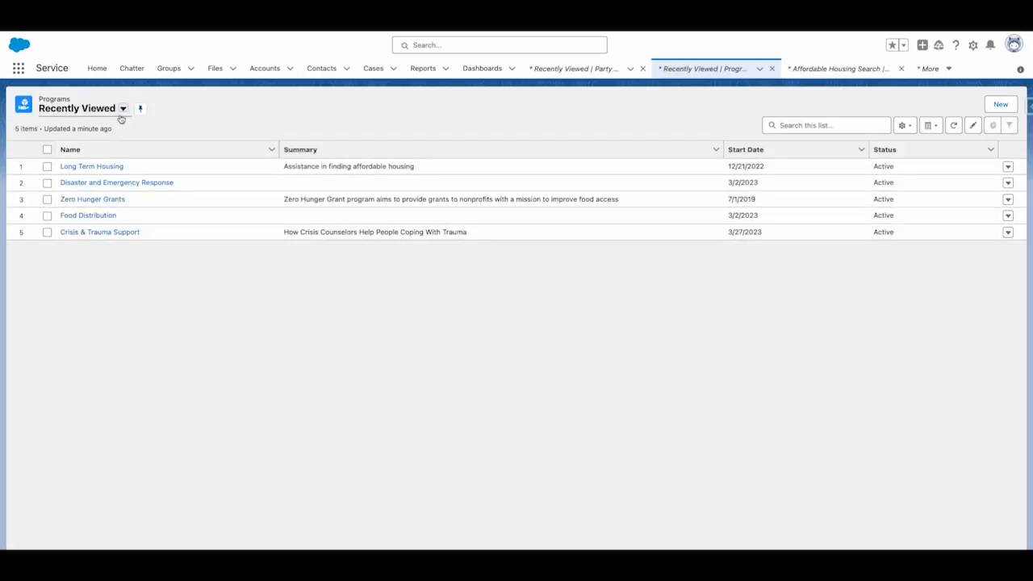
Step: Switch to All Programs, open Long Term Housing and its Affordable Housing Search benefit
{"action": "left_click", "coordinate": [123, 109]}
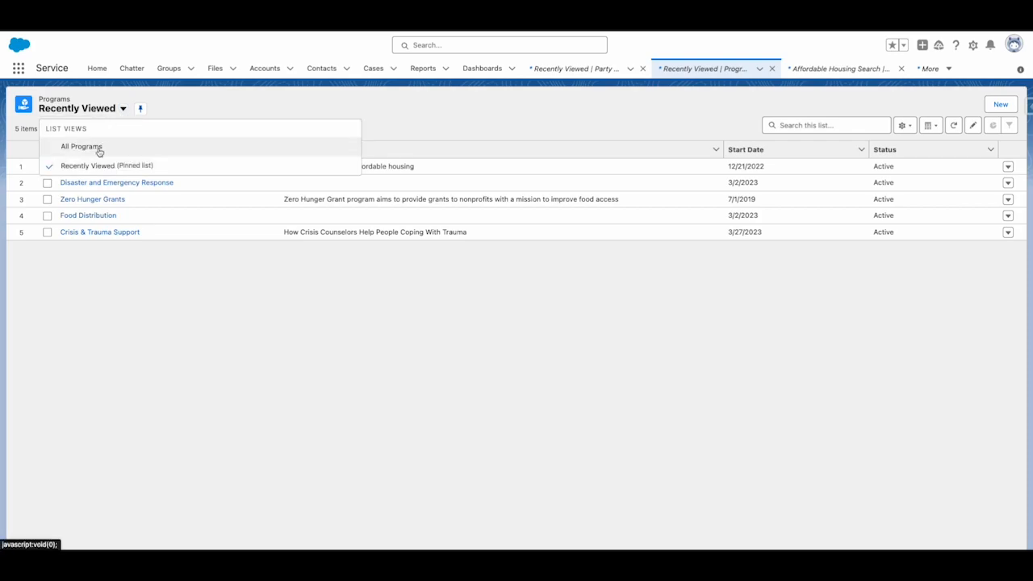
{"action": "left_click", "coordinate": [100, 148]}
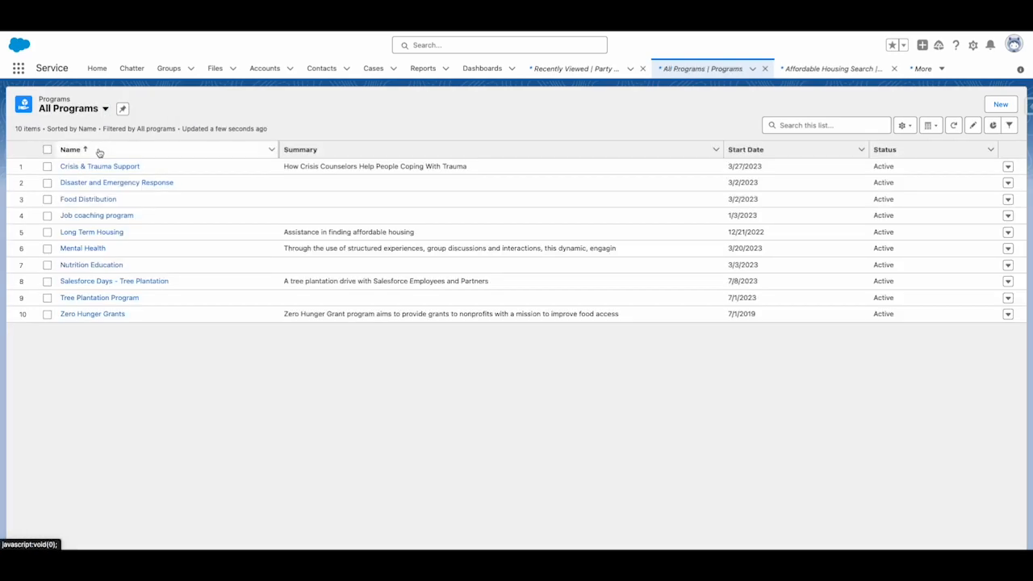
{"action": "left_click", "coordinate": [87, 234]}
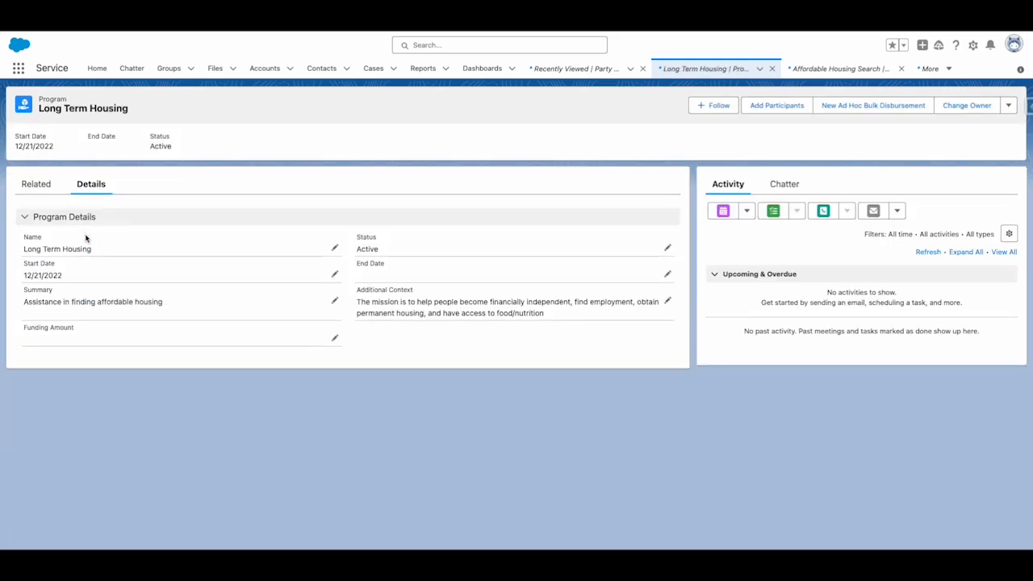
{"action": "left_click", "coordinate": [36, 184]}
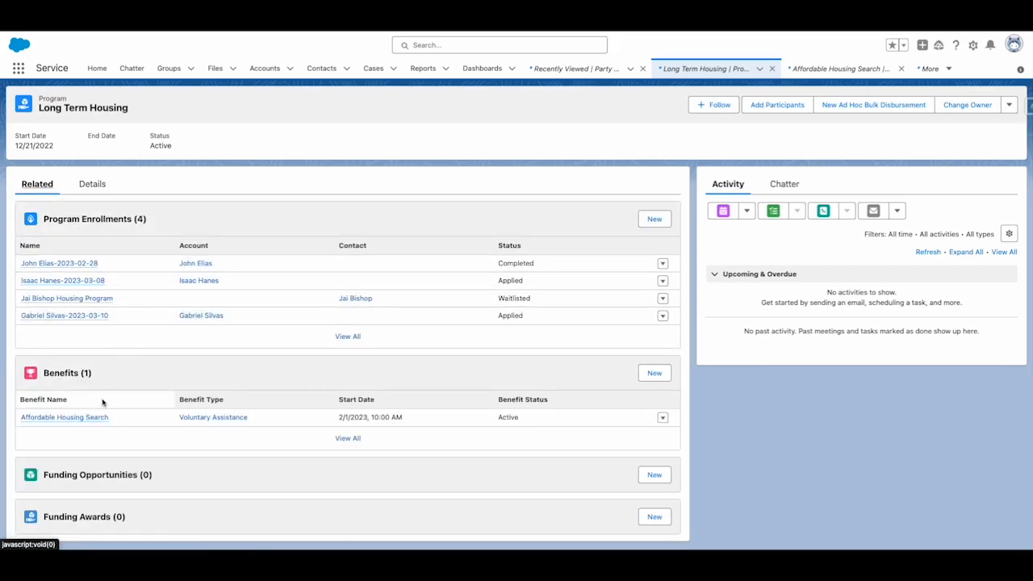
{"action": "mouse_move", "coordinate": [64, 418]}
{"action": "left_click", "coordinate": [85, 418]}
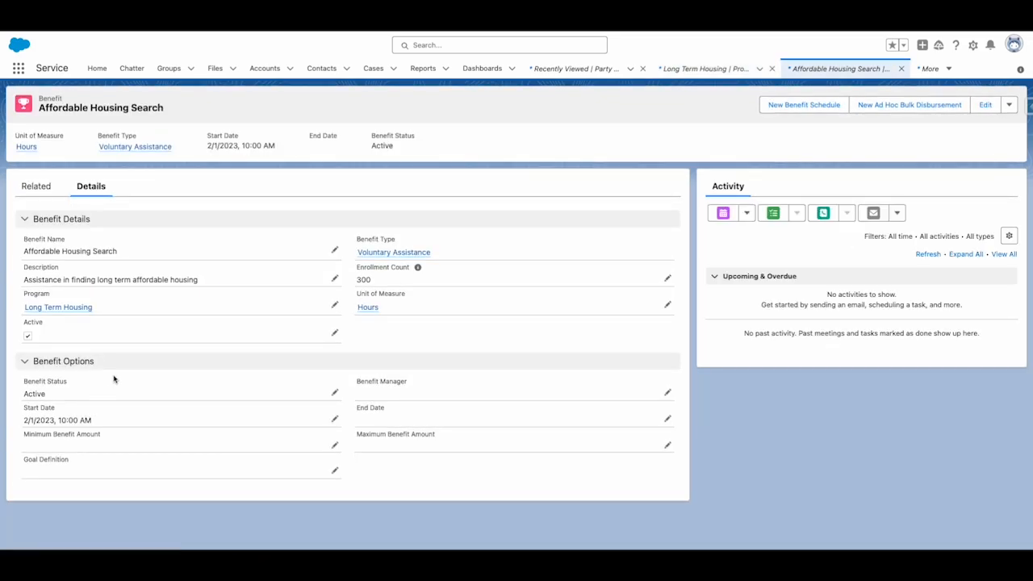
{"action": "left_click", "coordinate": [37, 186]}
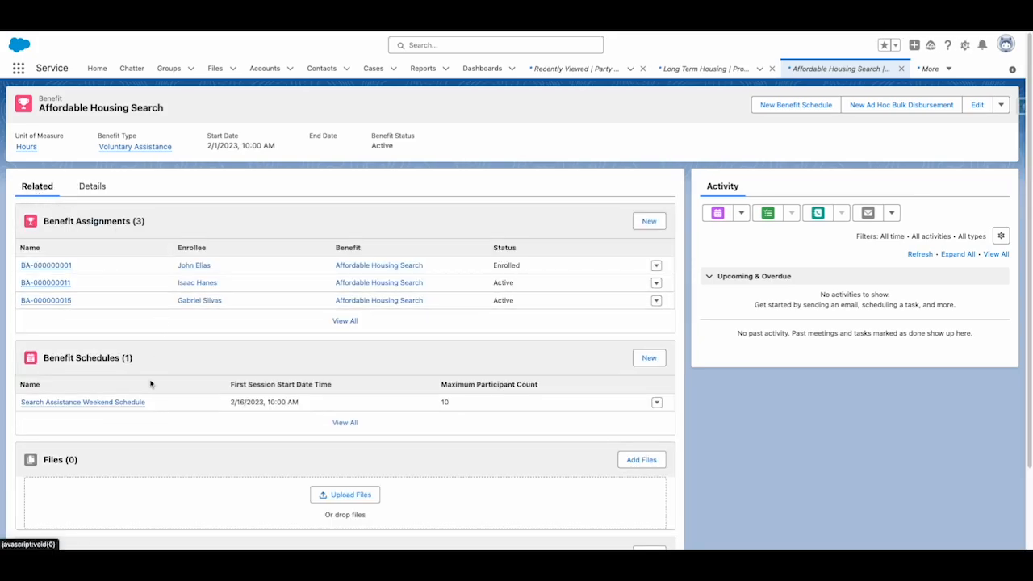
{"action": "mouse_move", "coordinate": [83, 402]}
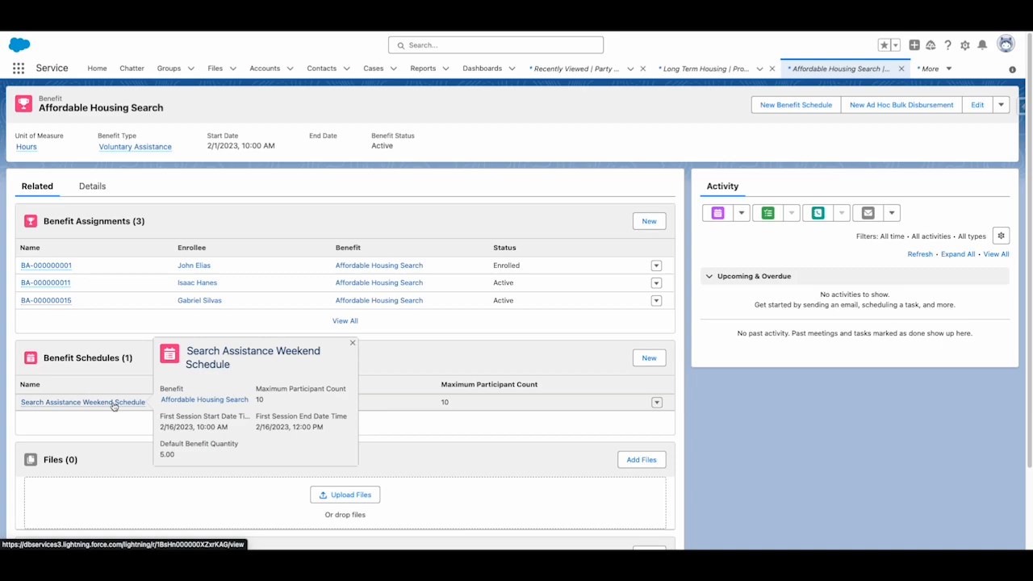
{"action": "left_click", "coordinate": [83, 402]}
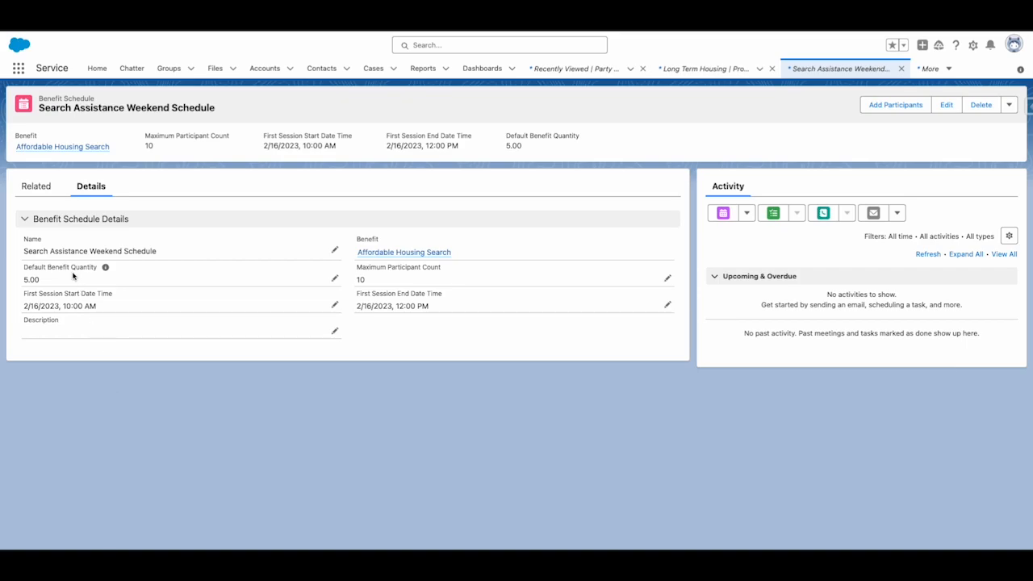
{"action": "left_click", "coordinate": [36, 187]}
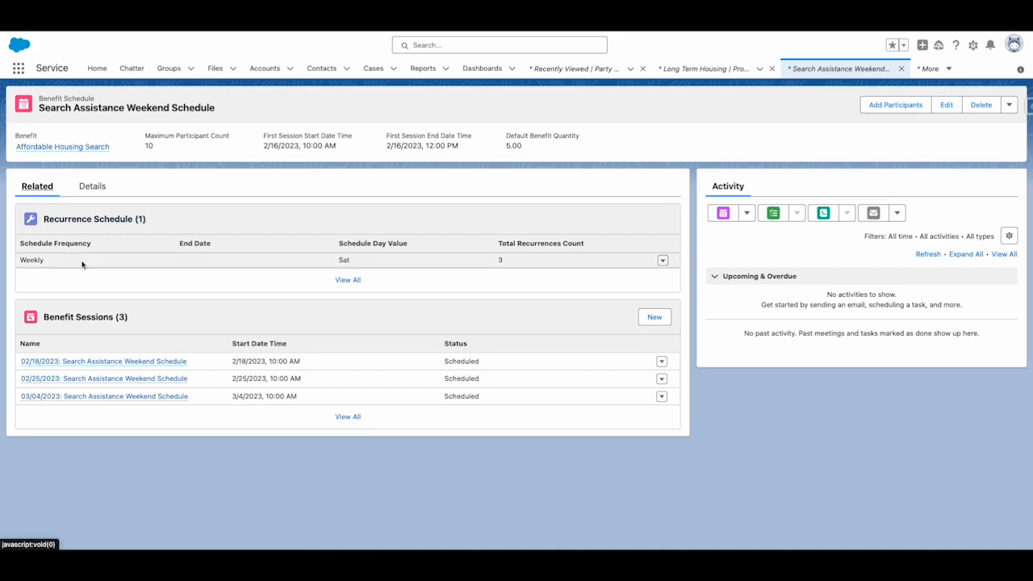
{"action": "mouse_move", "coordinate": [103, 361]}
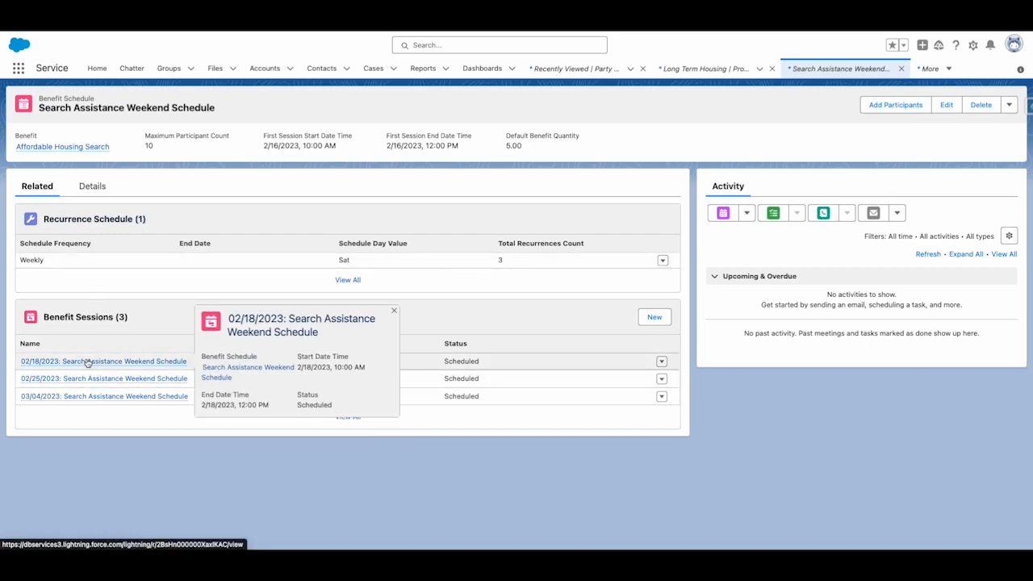
{"action": "left_click", "coordinate": [87, 362]}
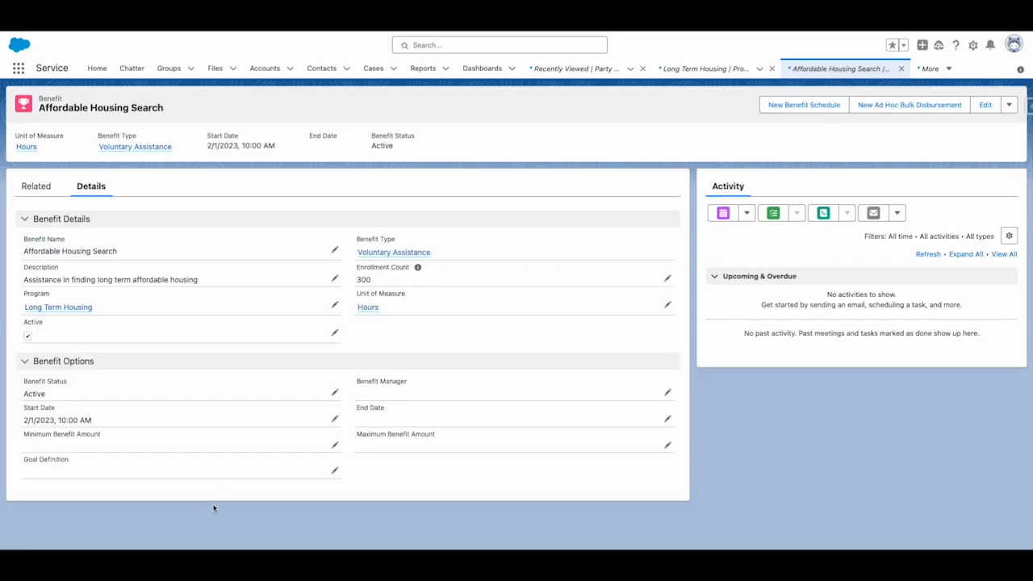
Step: Open benefit assignment BA-000000001 from the benefit and show its related disbursements
{"action": "left_click", "coordinate": [36, 186]}
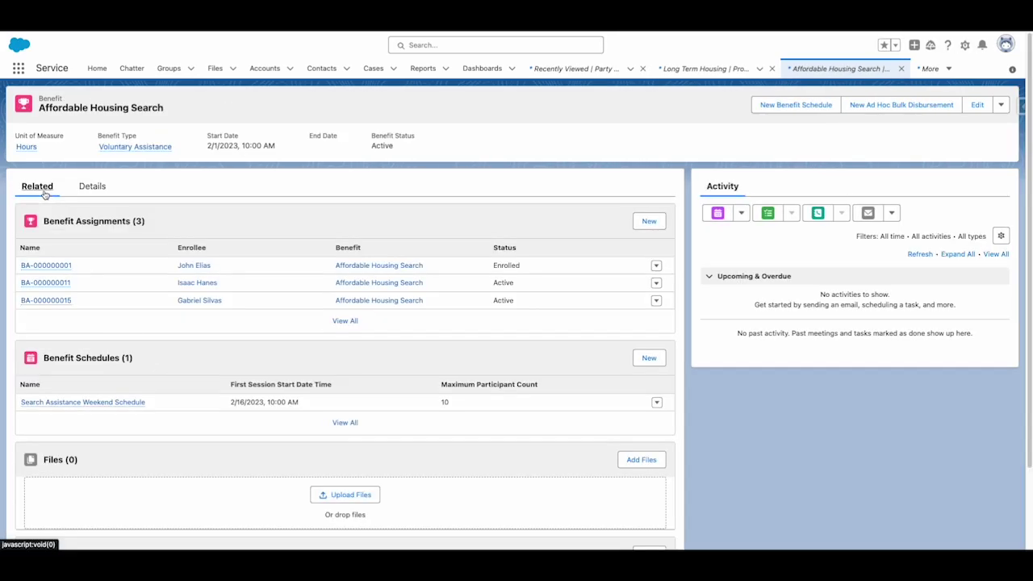
{"action": "left_click", "coordinate": [343, 322]}
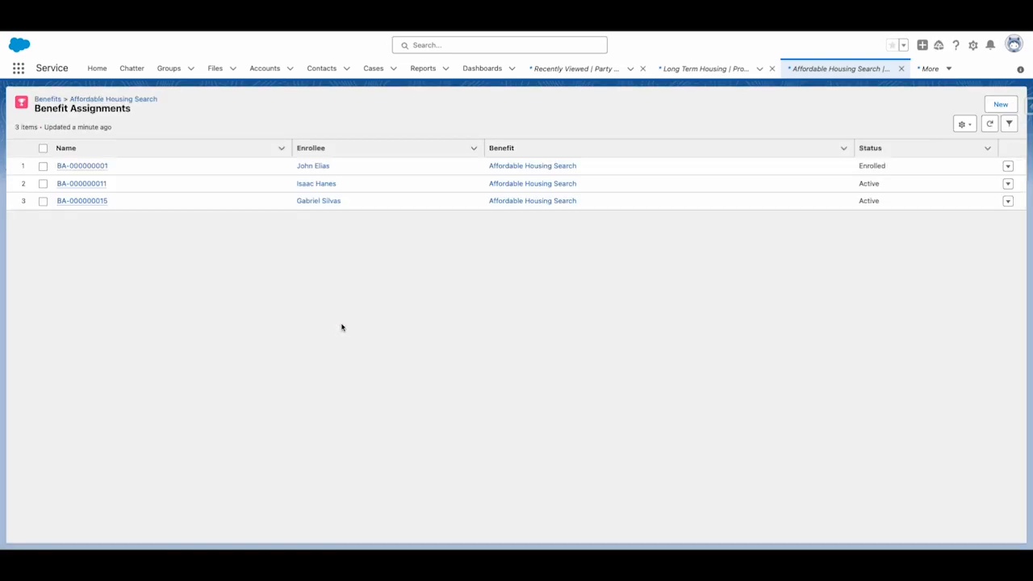
{"action": "left_click", "coordinate": [82, 165]}
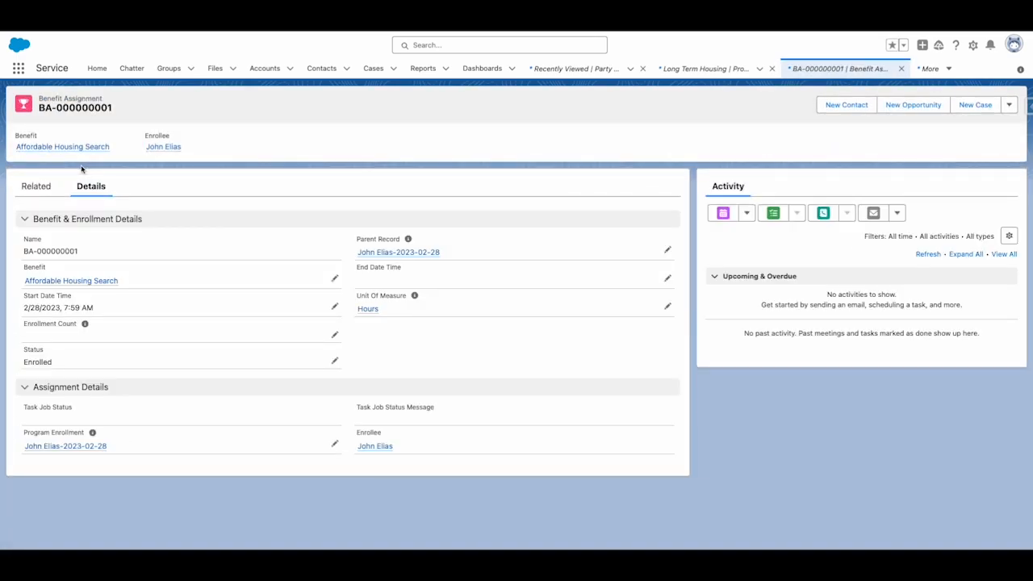
{"action": "left_click", "coordinate": [43, 190]}
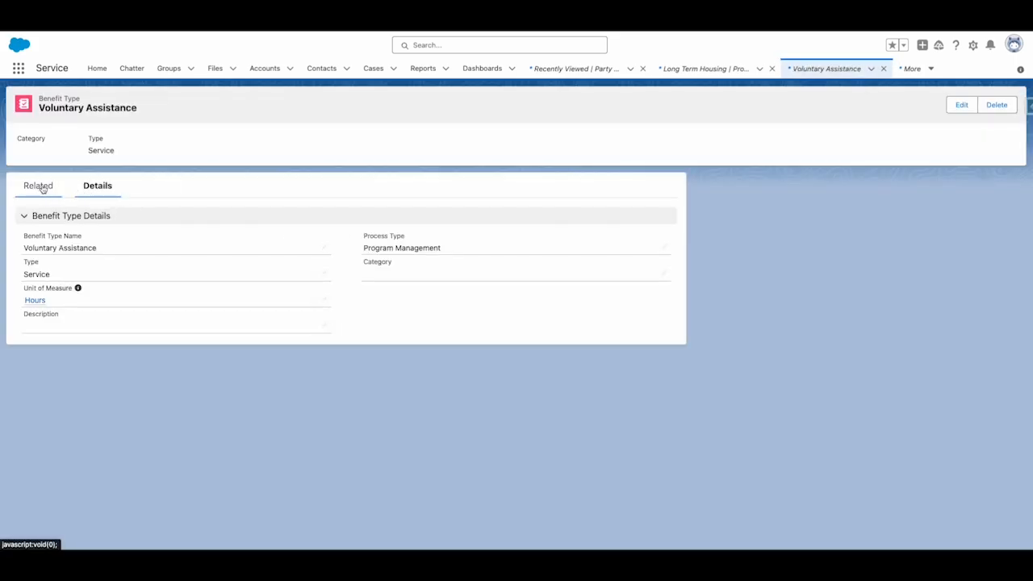
Step: Find Benefit Types via the App Launcher and switch to the All Benefit Types view
{"action": "left_click", "coordinate": [17, 68]}
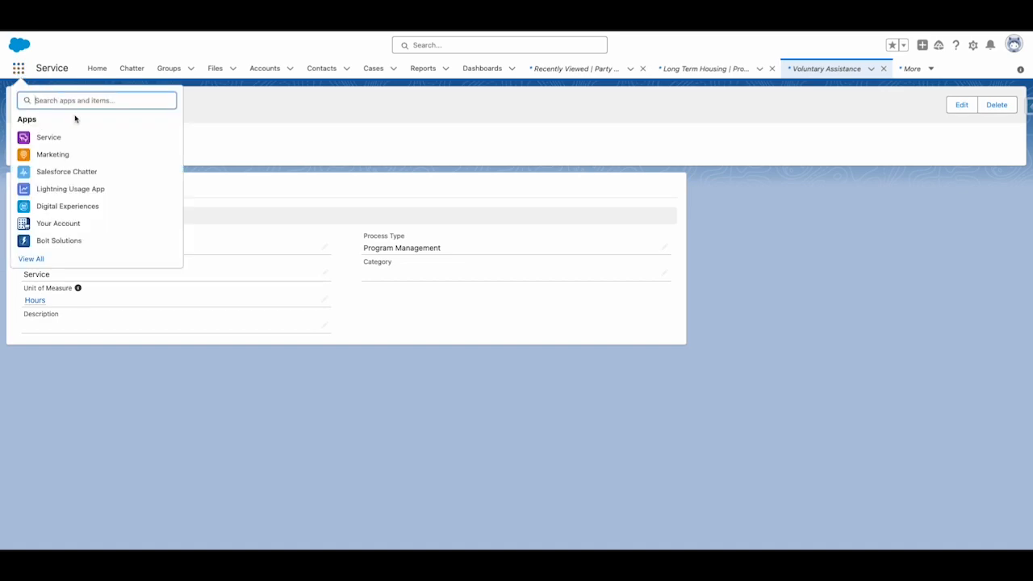
{"action": "type", "text": "benefit t"}
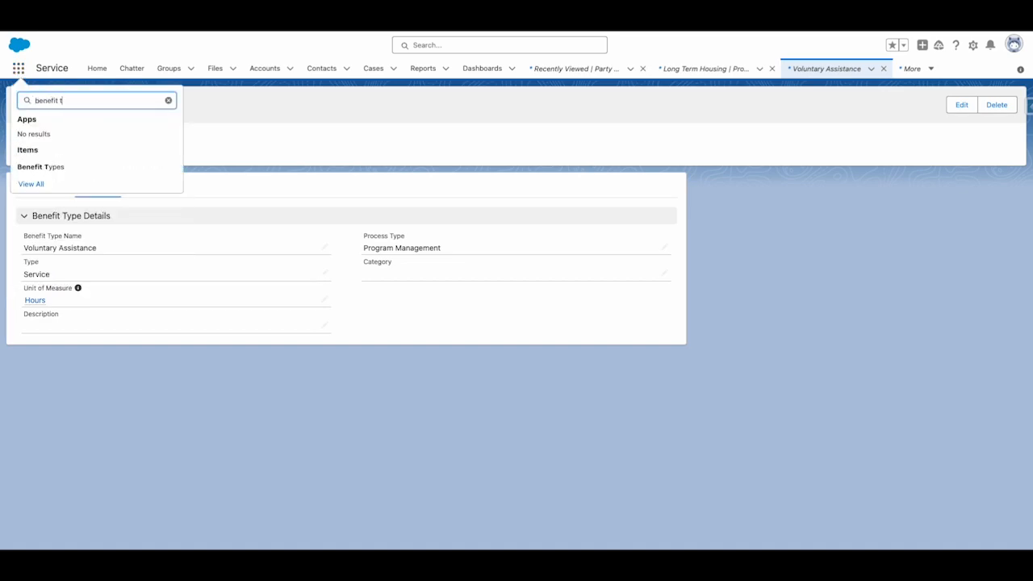
{"action": "left_click", "coordinate": [40, 166]}
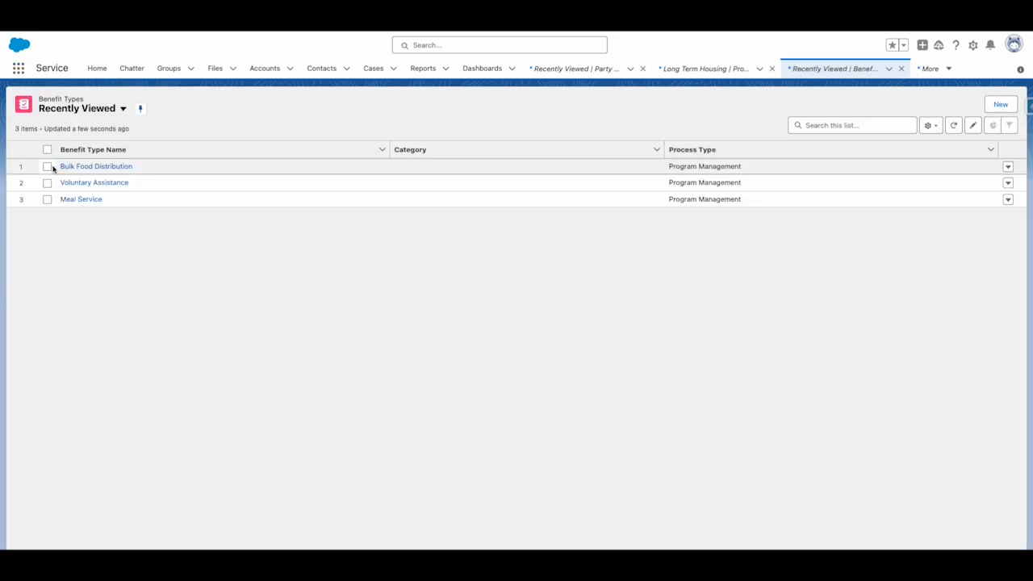
{"action": "left_click", "coordinate": [123, 108]}
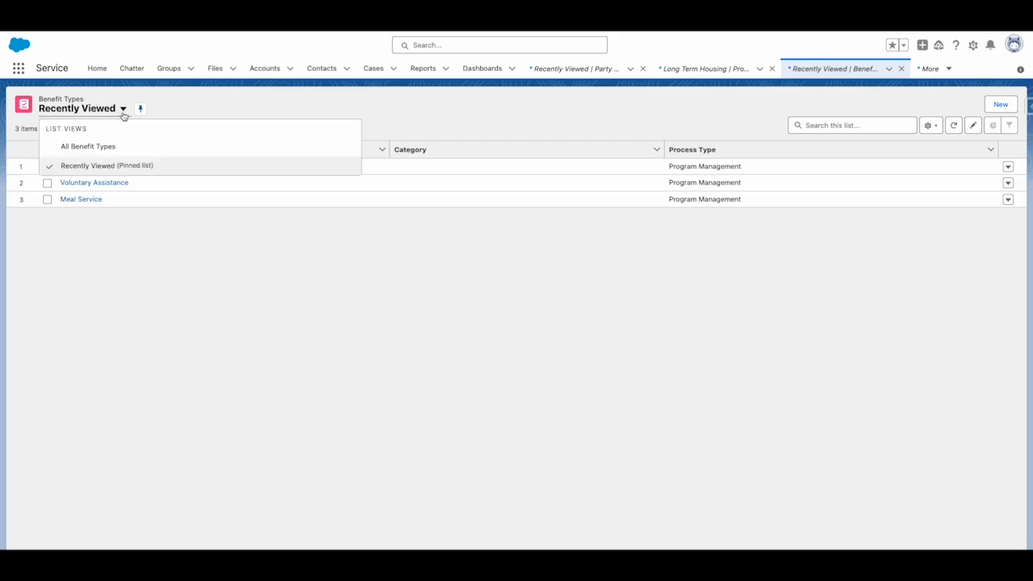
{"action": "left_click", "coordinate": [88, 146]}
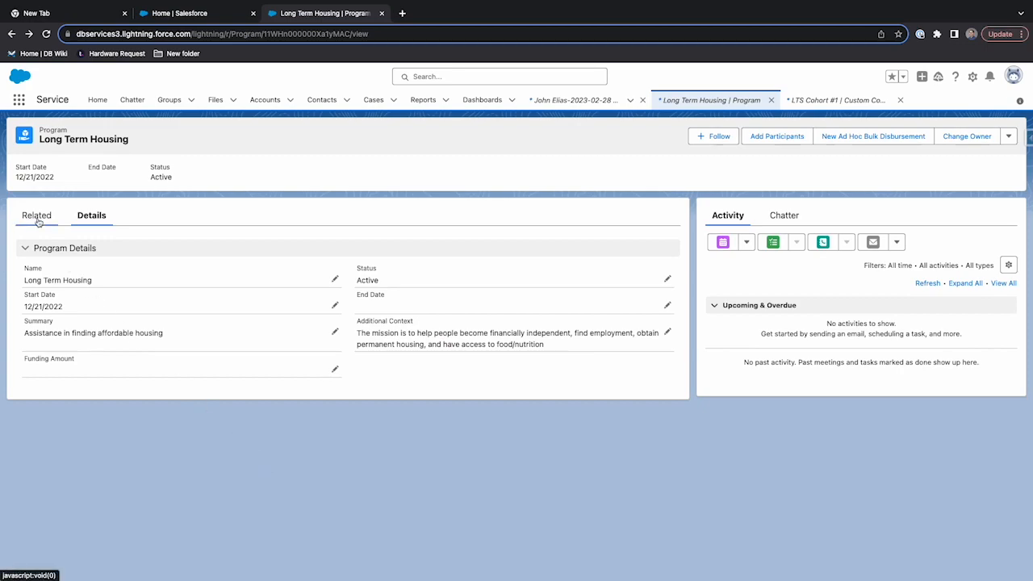
Step: Open LTS Cohort #1 from the program's custom cohorts list
{"action": "left_click", "coordinate": [37, 214]}
{"action": "scroll", "coordinate": [516, 323], "scroll_direction": "down", "scroll_amount": 5}
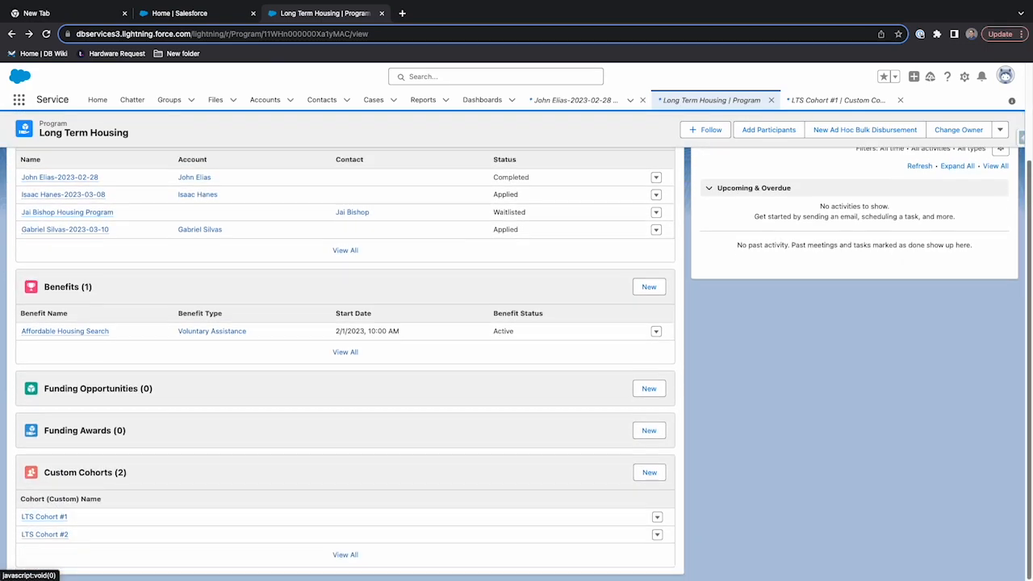
{"action": "left_click", "coordinate": [344, 555]}
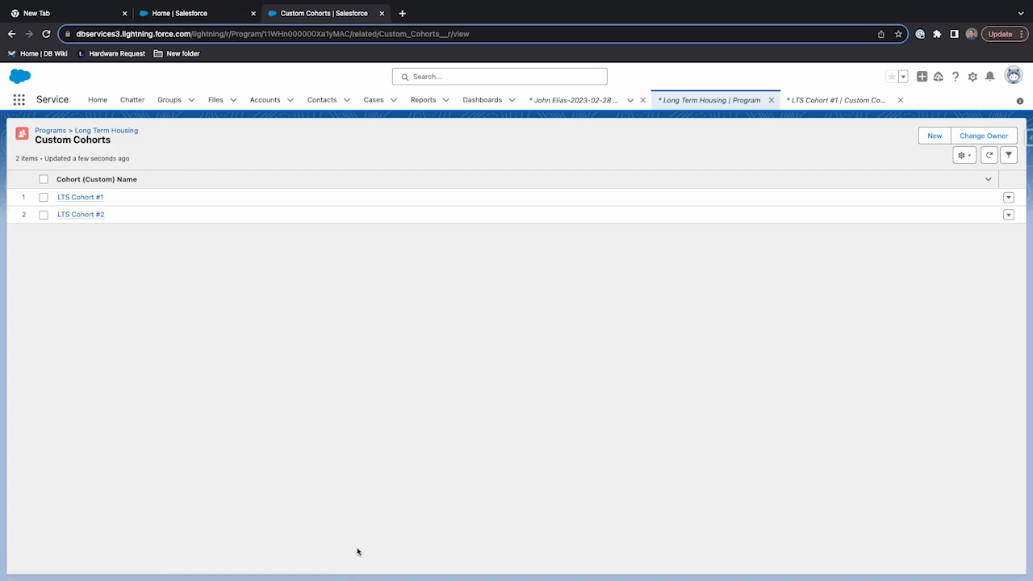
{"action": "left_click", "coordinate": [80, 197]}
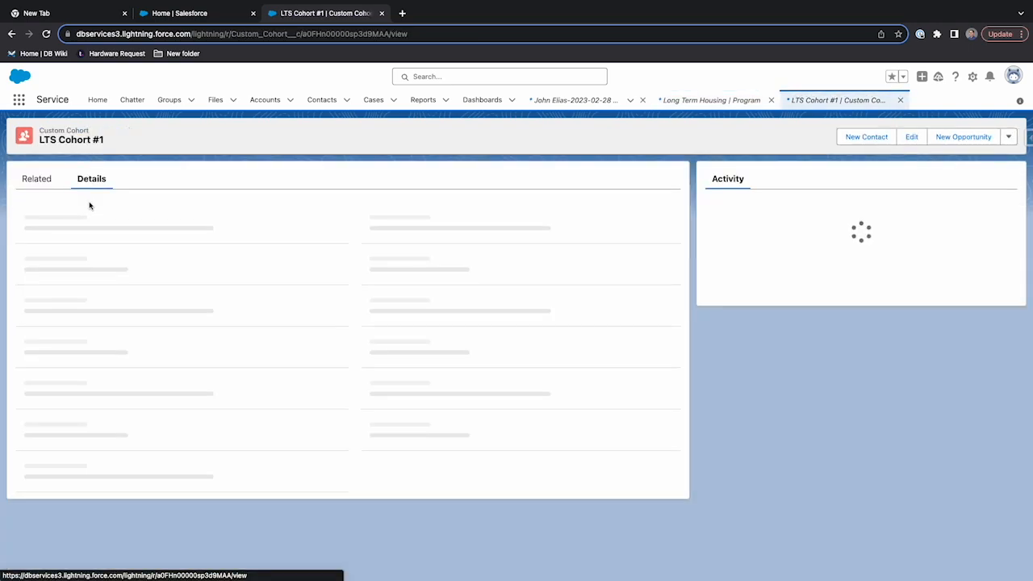
{"action": "left_click", "coordinate": [36, 178]}
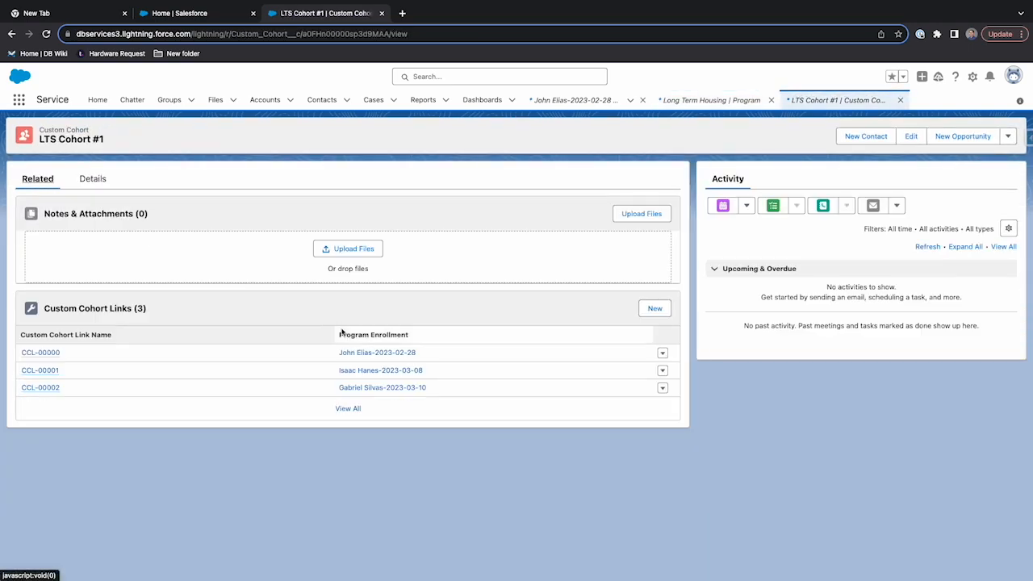
{"action": "left_click", "coordinate": [347, 408]}
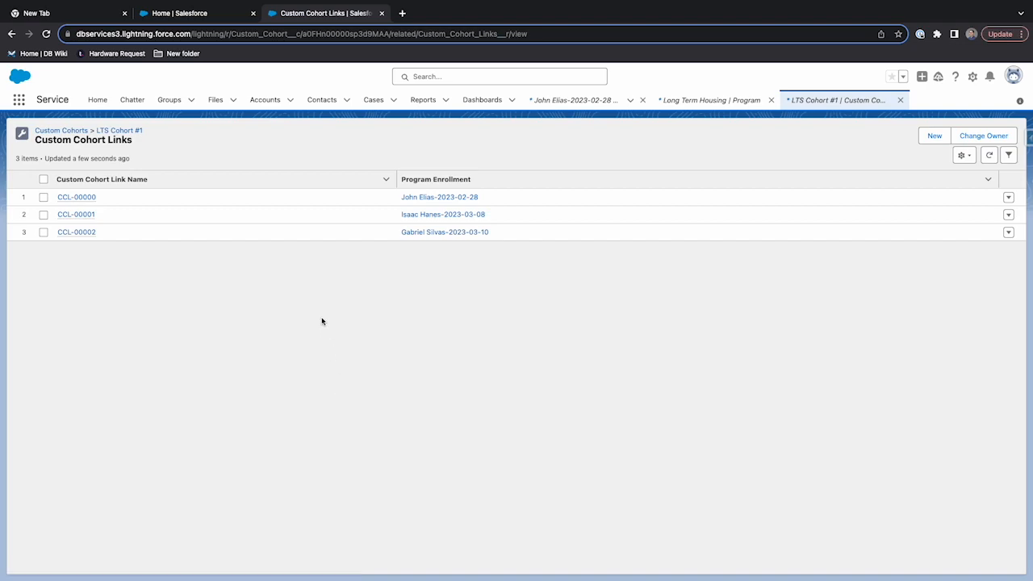
{"action": "left_click", "coordinate": [439, 197]}
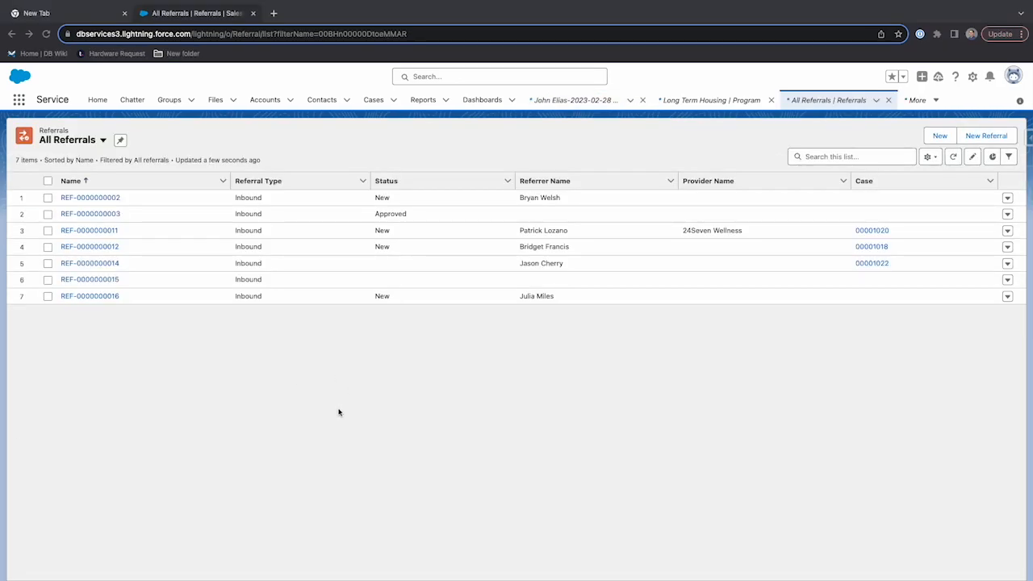
{"action": "left_click", "coordinate": [105, 263]}
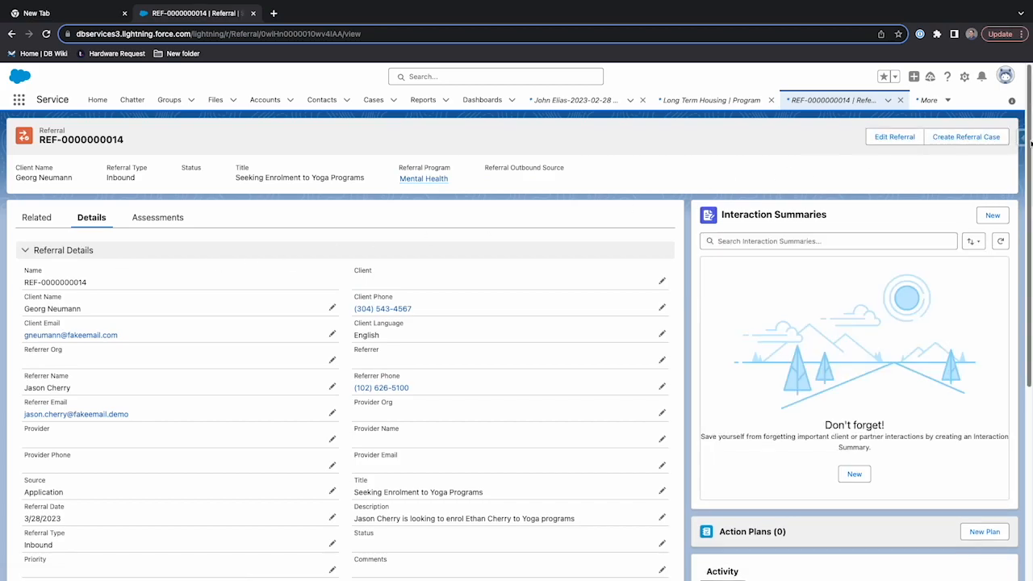
{"action": "scroll", "coordinate": [516, 323], "scroll_direction": "down", "scroll_amount": 1}
{"action": "scroll", "coordinate": [516, 323], "scroll_direction": "down", "scroll_amount": 3}
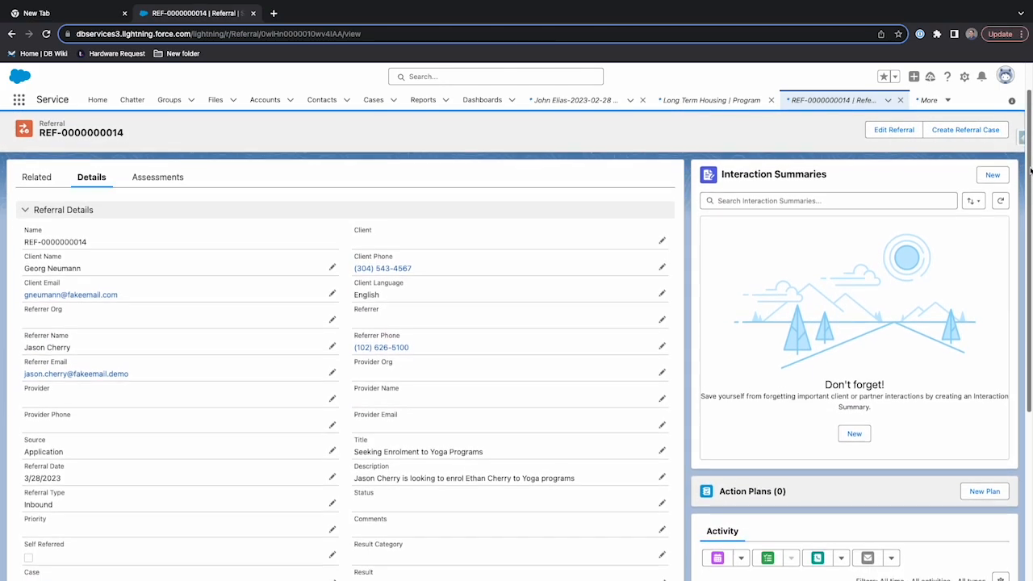
{"action": "scroll", "coordinate": [1025, 201], "scroll_direction": "down", "scroll_amount": 1}
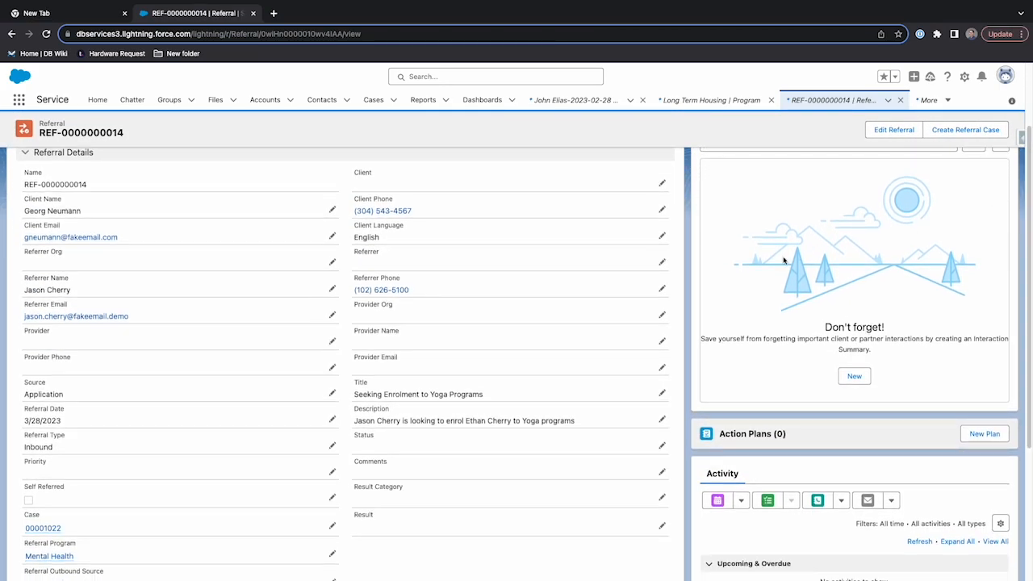
{"action": "mouse_move", "coordinate": [42, 528]}
{"action": "left_click", "coordinate": [32, 529]}
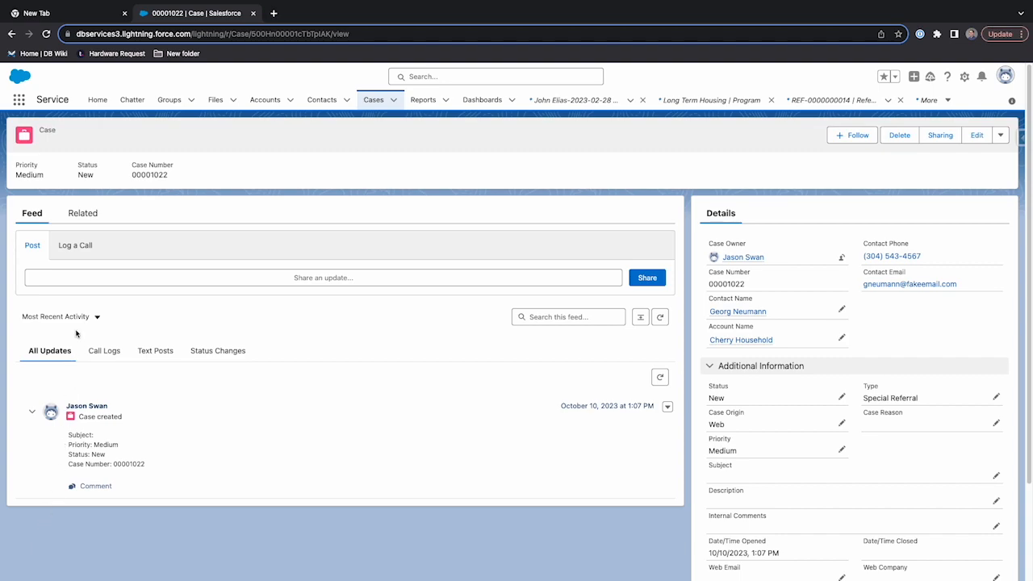
{"action": "left_click", "coordinate": [83, 213]}
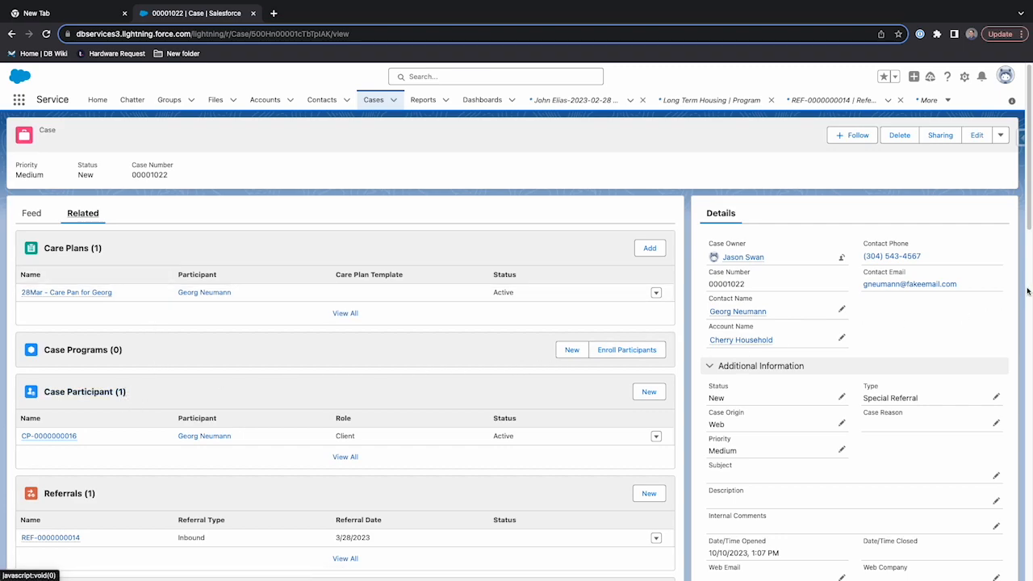
{"action": "left_click_drag", "start_coordinate": [1029, 224], "coordinate": [1024, 379]}
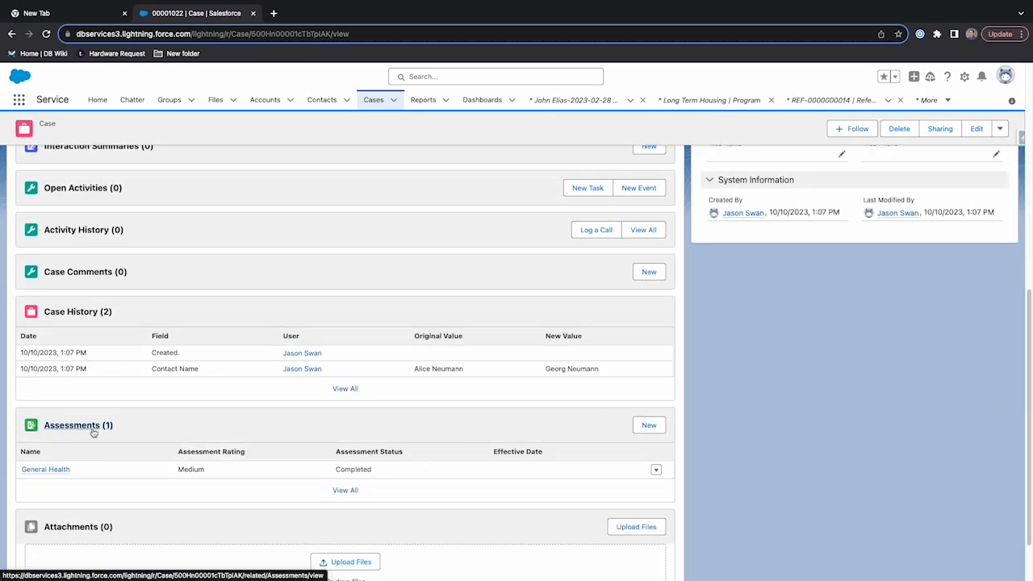
{"action": "scroll", "coordinate": [94, 434], "scroll_direction": "up", "scroll_amount": 5}
{"action": "scroll", "coordinate": [93, 434], "scroll_direction": "up", "scroll_amount": 3}
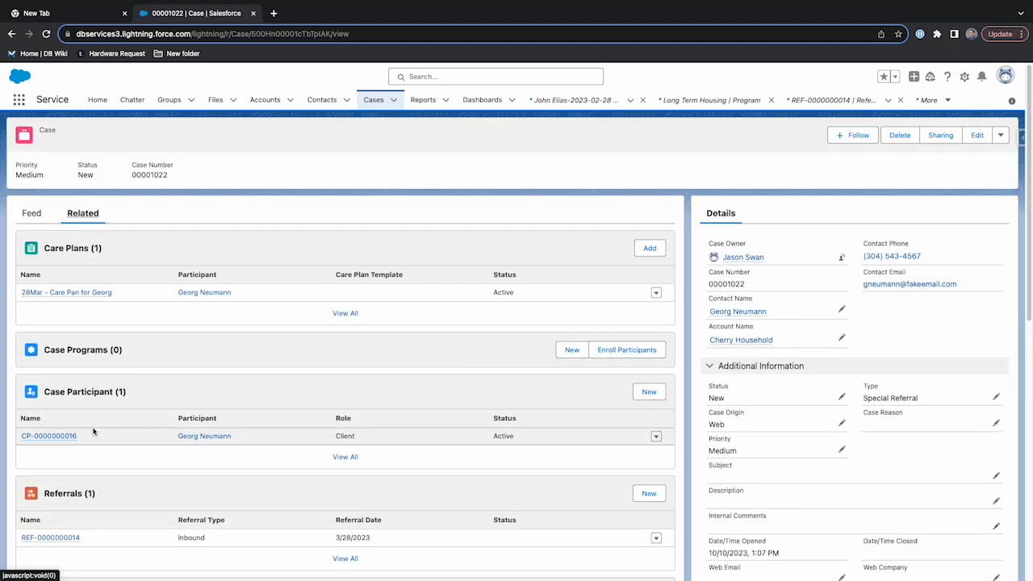
{"action": "mouse_move", "coordinate": [67, 292]}
{"action": "left_click", "coordinate": [76, 293]}
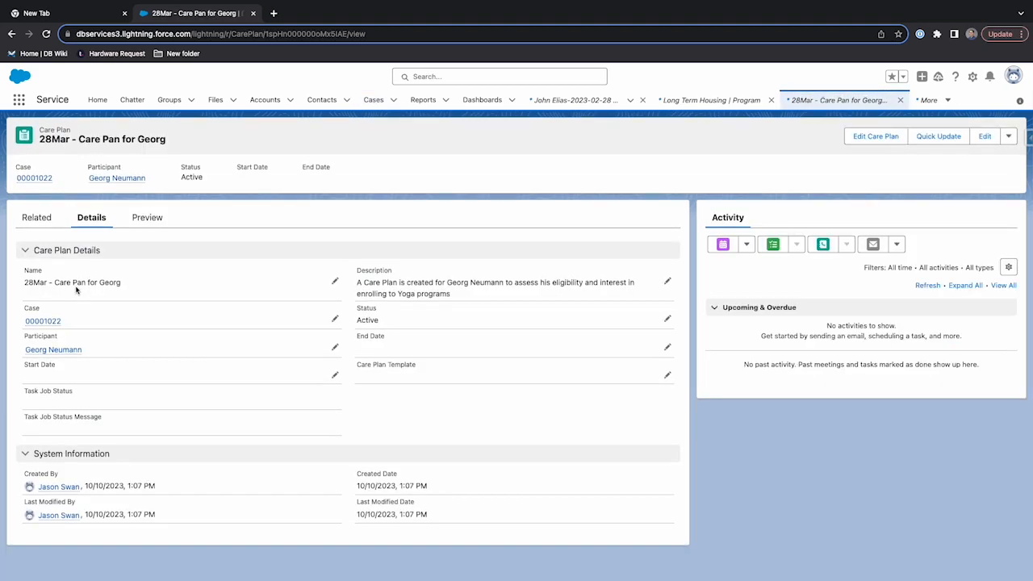
{"action": "left_click", "coordinate": [38, 217]}
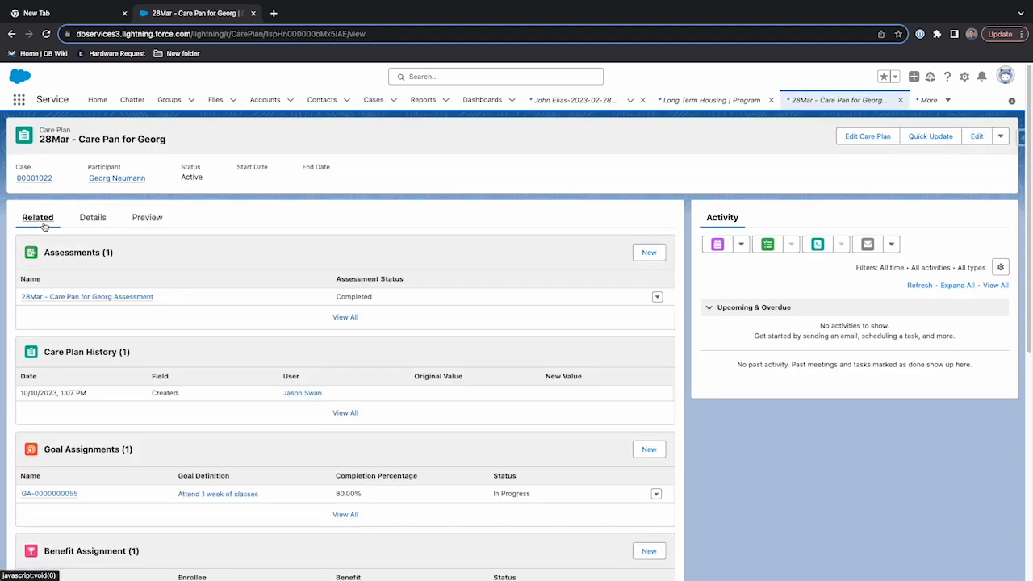
{"action": "scroll", "coordinate": [47, 228], "scroll_direction": "down", "scroll_amount": 5}
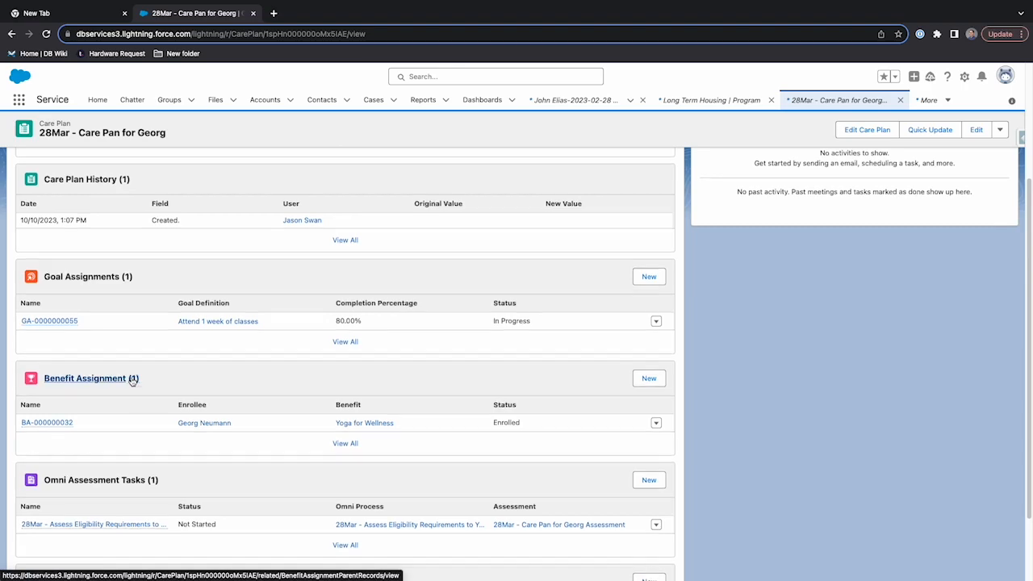
{"action": "scroll", "coordinate": [133, 381], "scroll_direction": "down", "scroll_amount": 3}
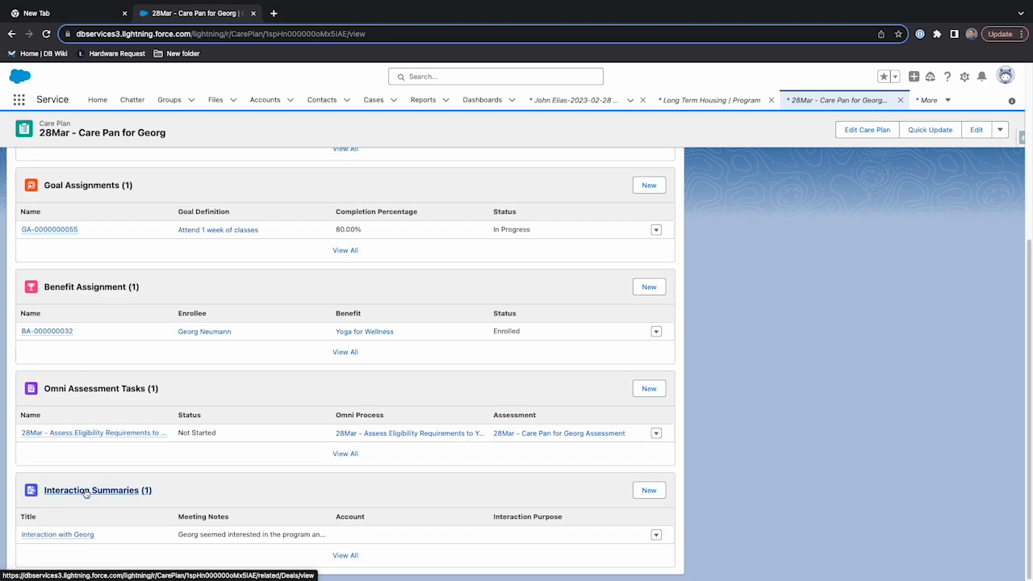
{"action": "scroll", "coordinate": [87, 493], "scroll_direction": "up", "scroll_amount": 8}
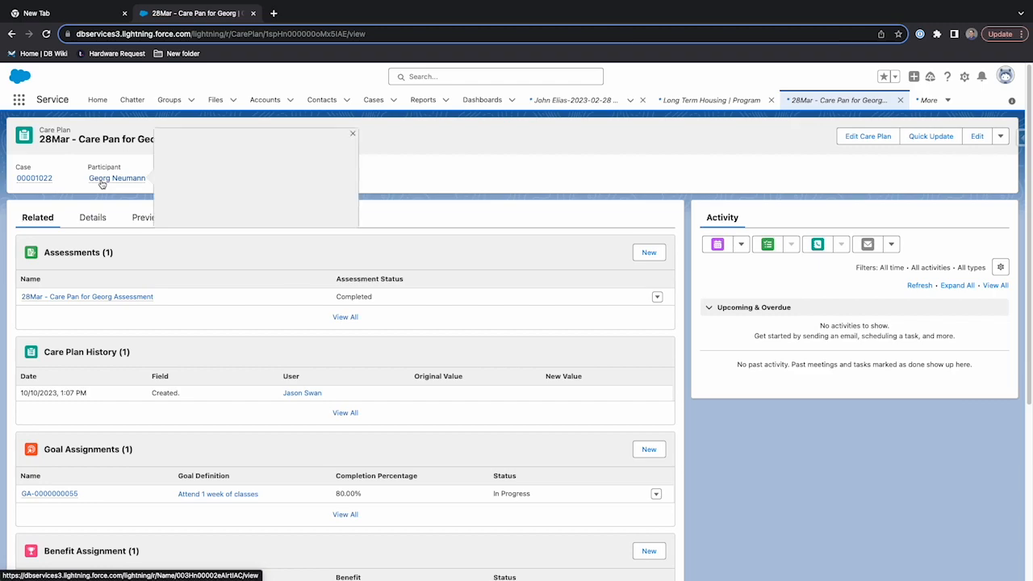
{"action": "left_click", "coordinate": [97, 181]}
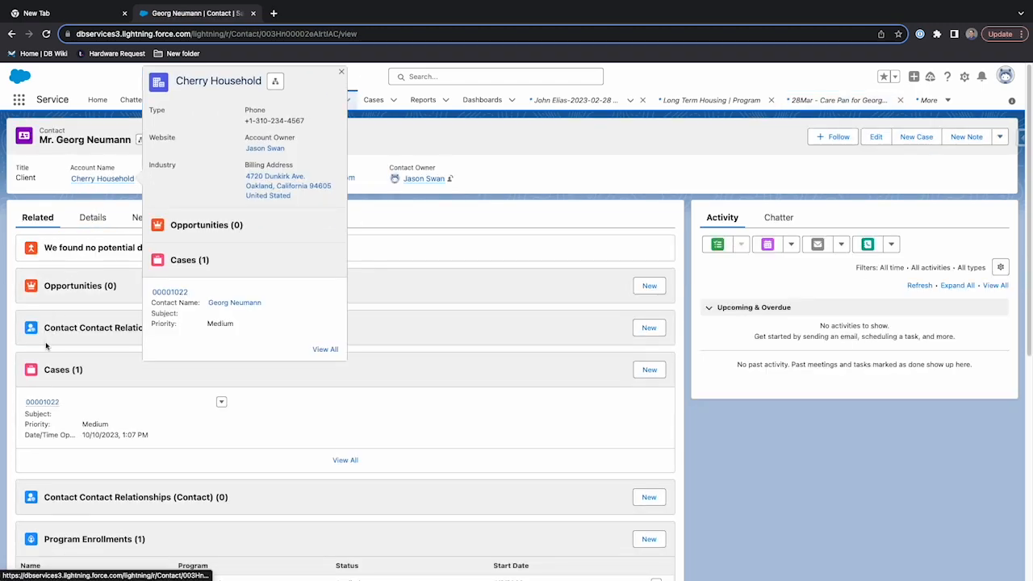
{"action": "scroll", "coordinate": [59, 323], "scroll_direction": "down", "scroll_amount": 5}
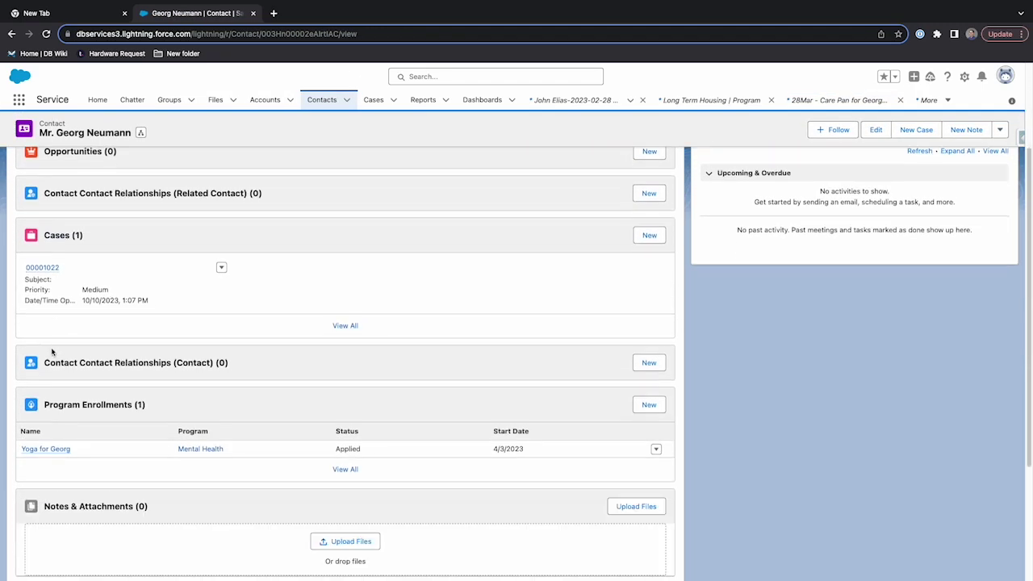
{"action": "left_click", "coordinate": [46, 449]}
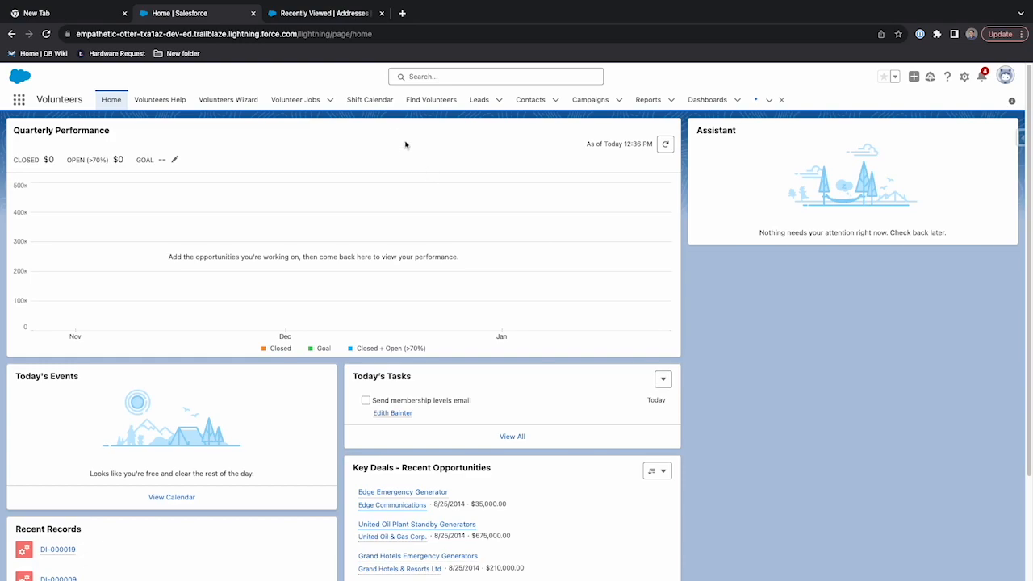
Step: View the Oct 26 Soup Kitchen Cook shift's volunteer hours, then the recently viewed Addresses list
{"action": "left_click", "coordinate": [370, 103]}
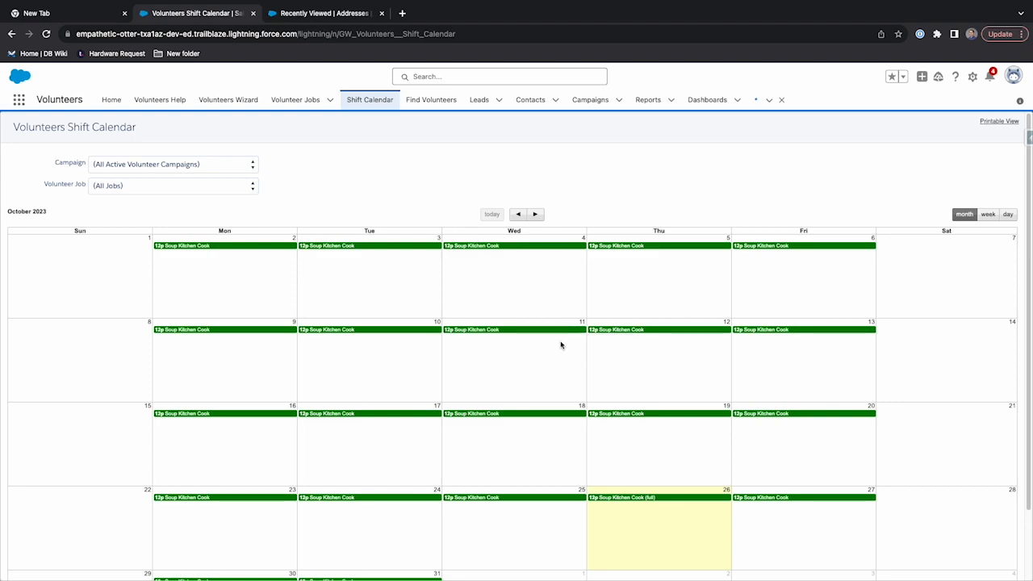
{"action": "mouse_move", "coordinate": [621, 498]}
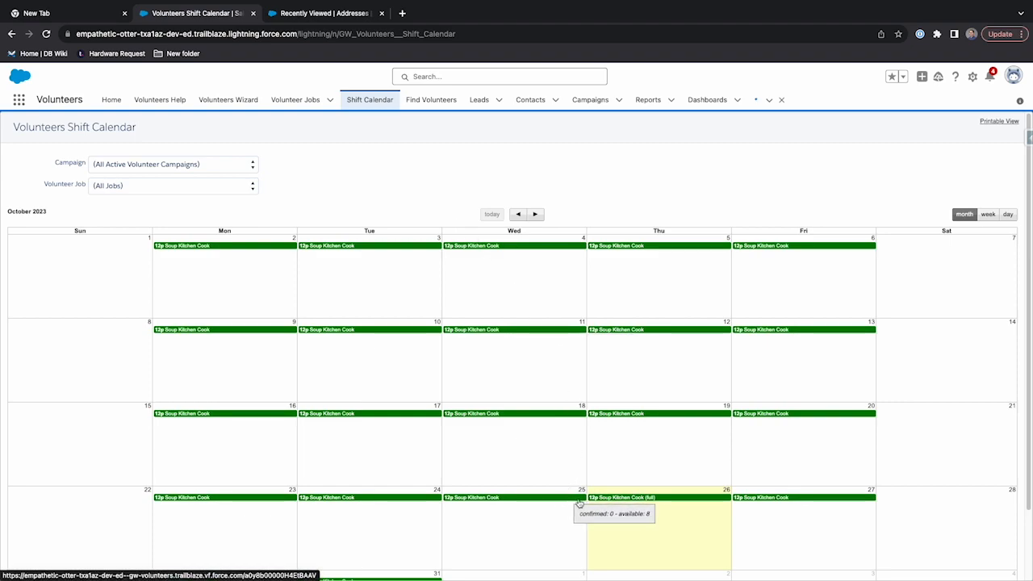
{"action": "left_click", "coordinate": [632, 498]}
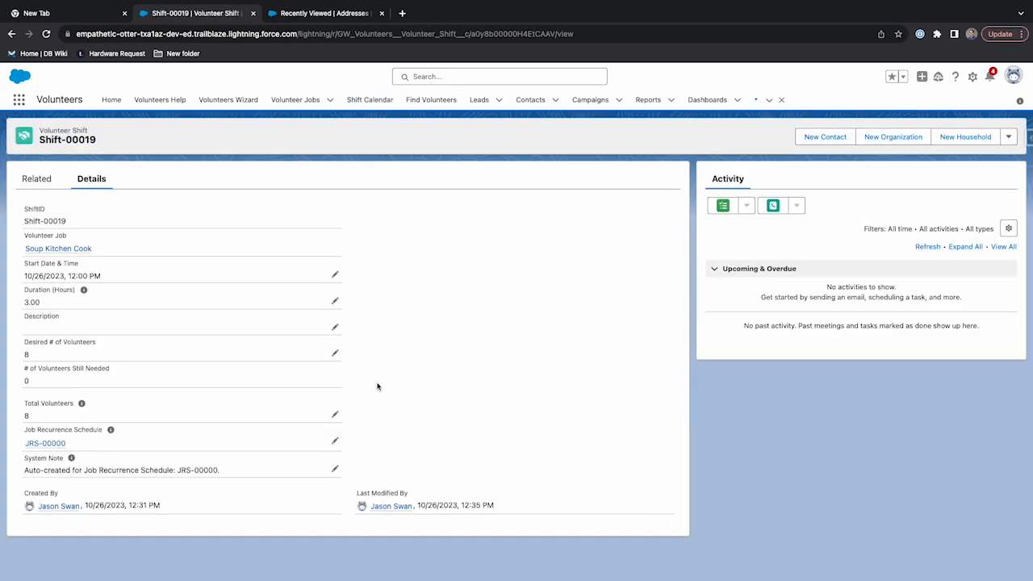
{"action": "left_click", "coordinate": [37, 178]}
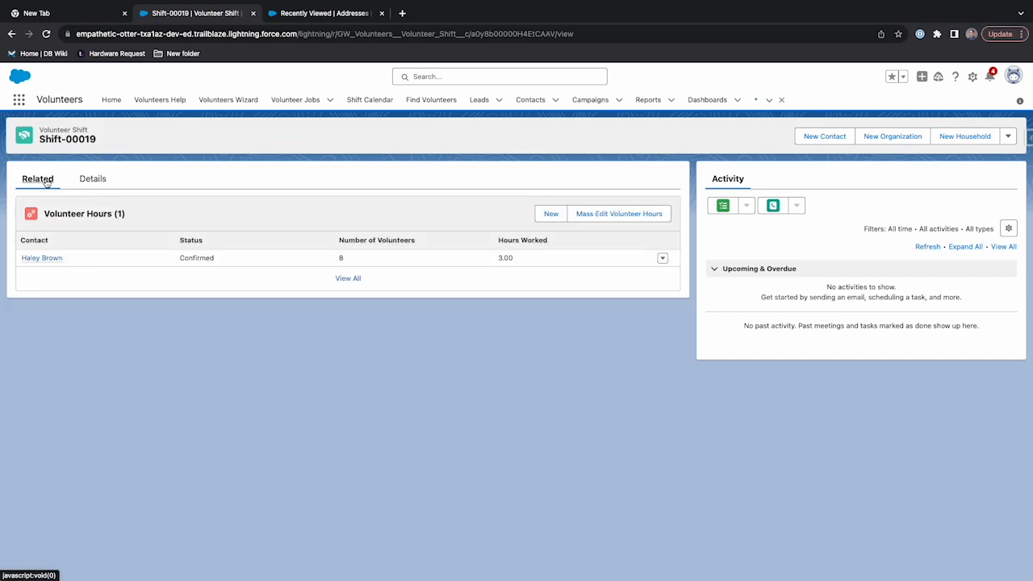
{"action": "mouse_move", "coordinate": [41, 257]}
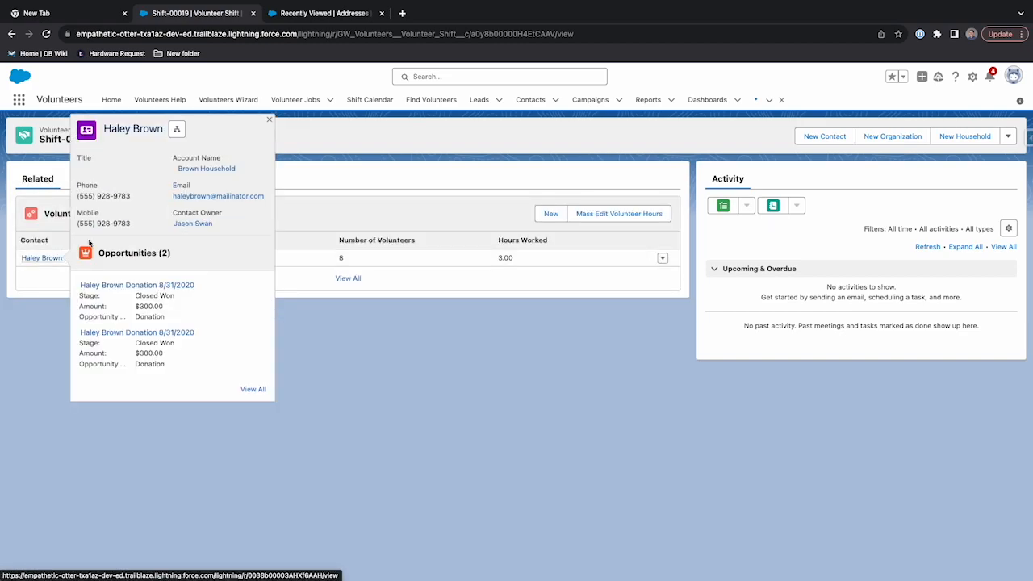
{"action": "left_click", "coordinate": [319, 13]}
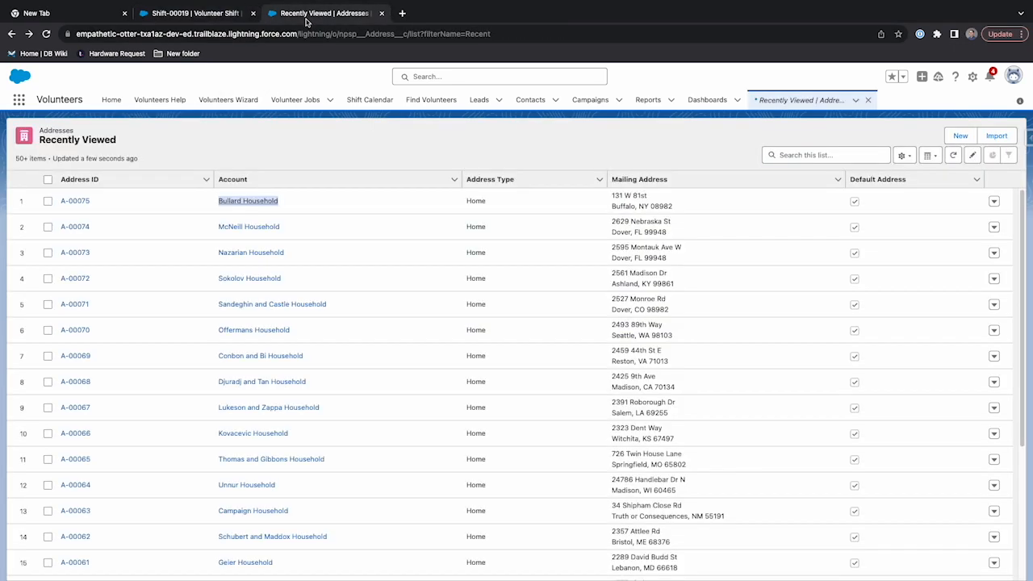
{"action": "left_click", "coordinate": [75, 201]}
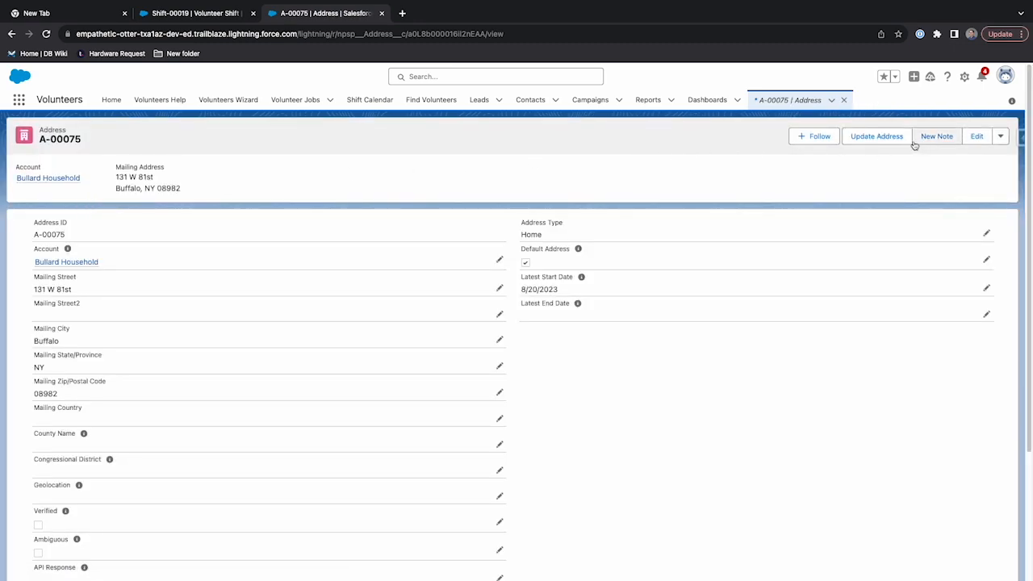
{"action": "left_click", "coordinate": [877, 135]}
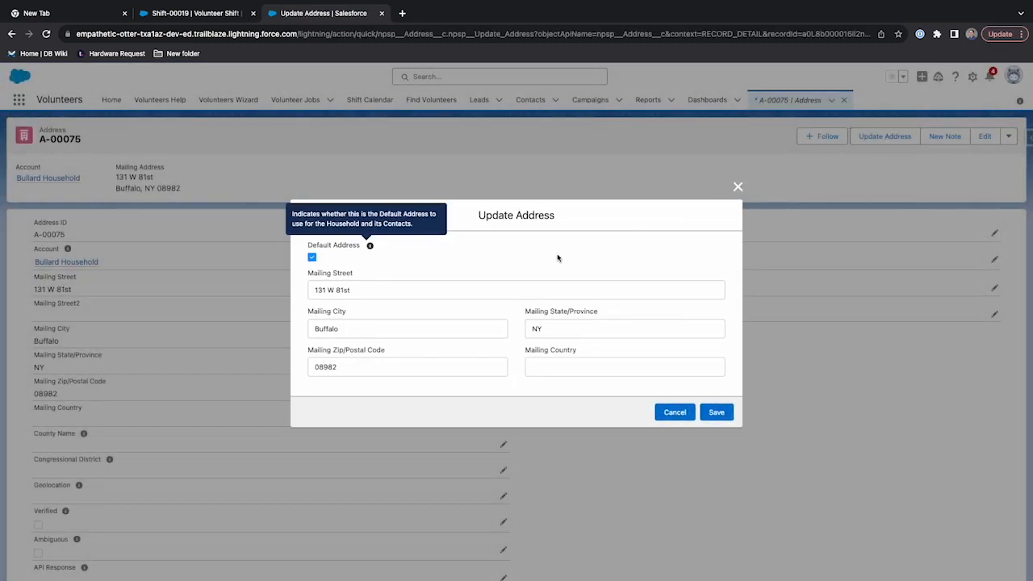
{"action": "left_click", "coordinate": [320, 290]}
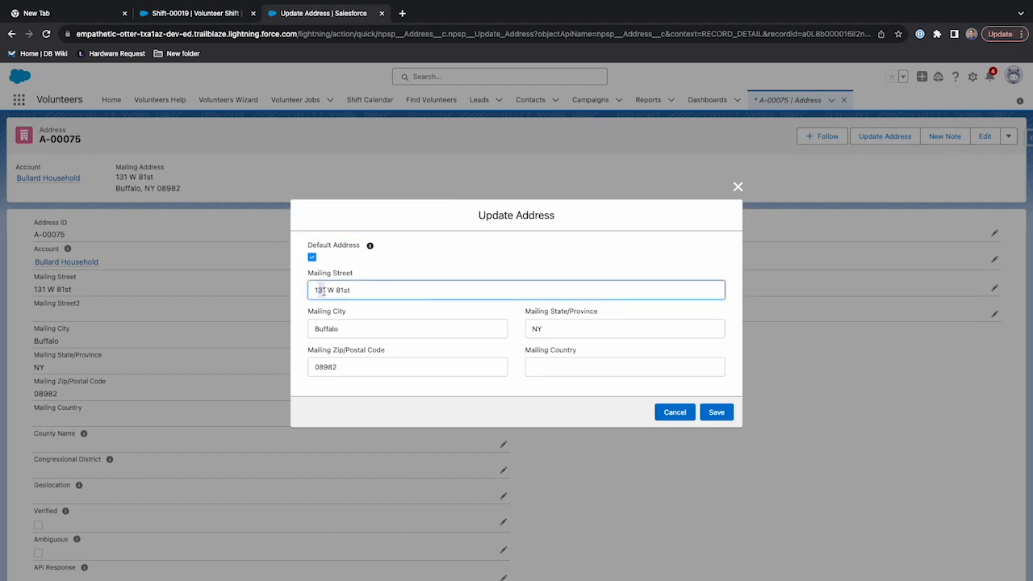
{"action": "double_click", "coordinate": [322, 290]}
{"action": "type", "text": "129"}
{"action": "left_click", "coordinate": [704, 413]}
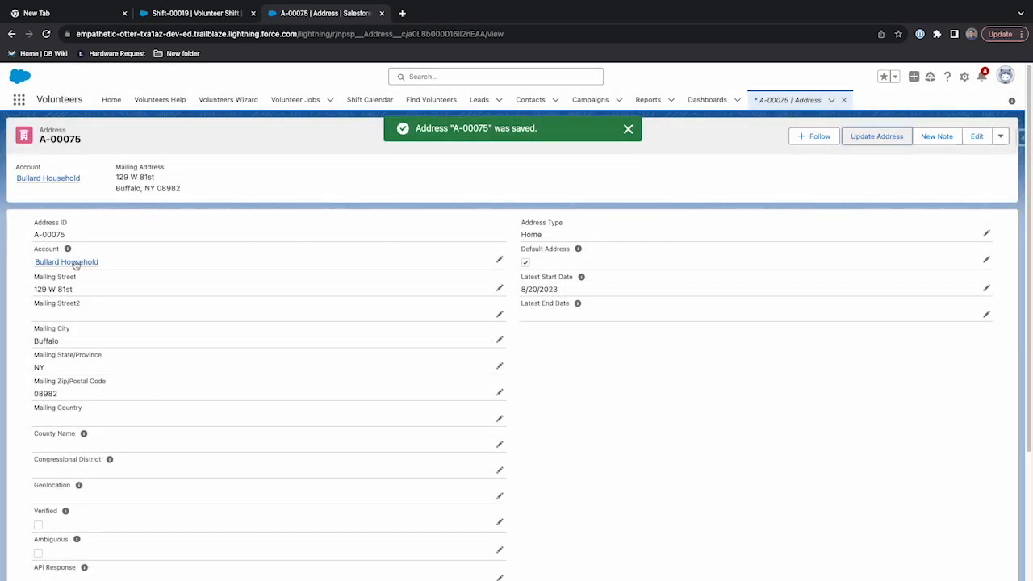
{"action": "left_click", "coordinate": [75, 262]}
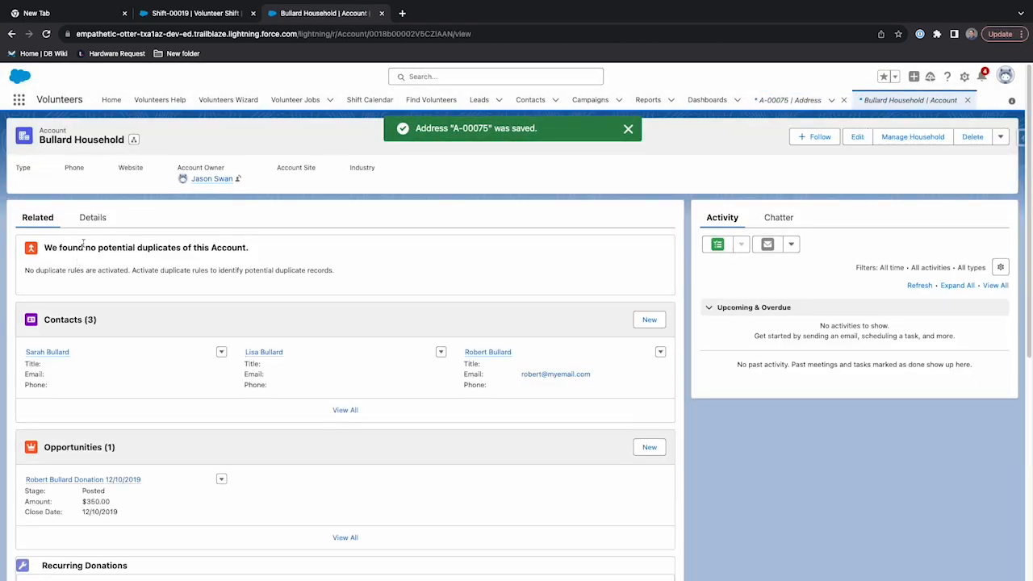
{"action": "left_click", "coordinate": [92, 218]}
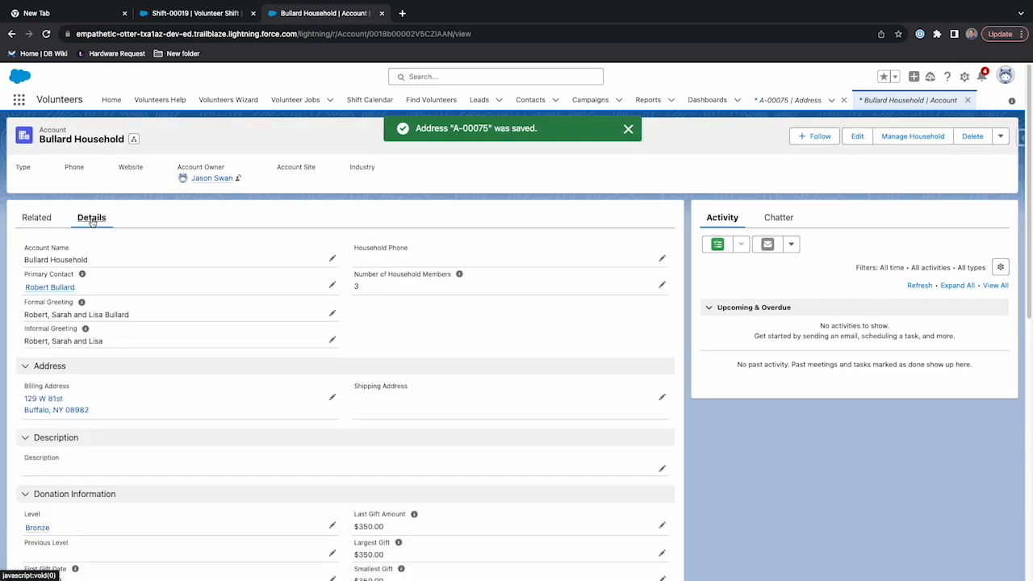